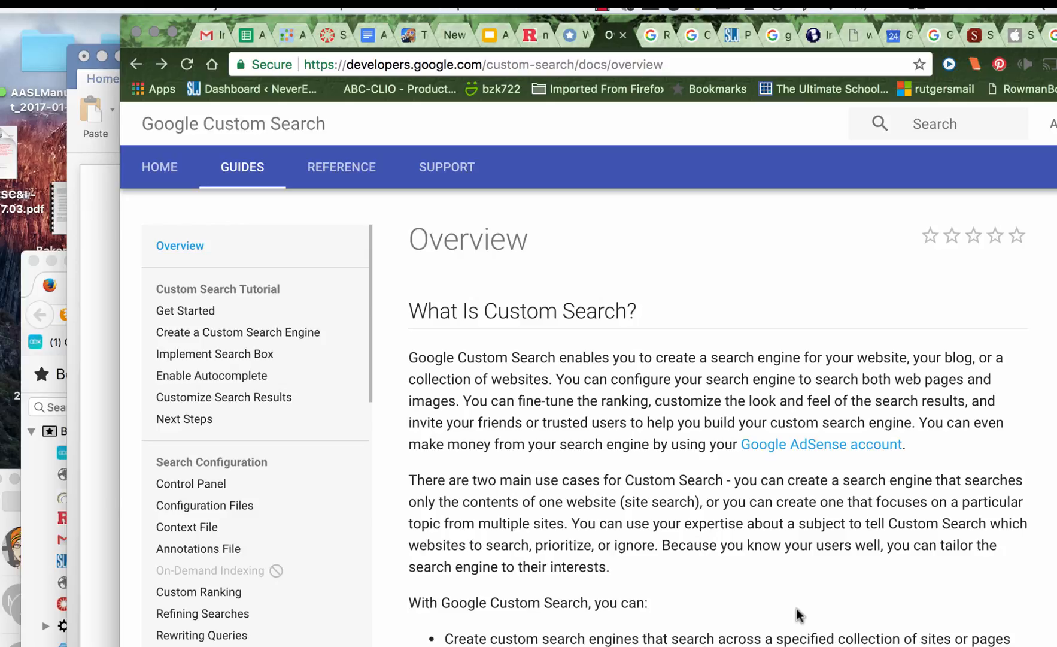
Open the free Custom Search Engine edition from the available editions in the overview
{"action": "scroll", "coordinate": [797, 614], "scroll_direction": "down", "scroll_amount": 10}
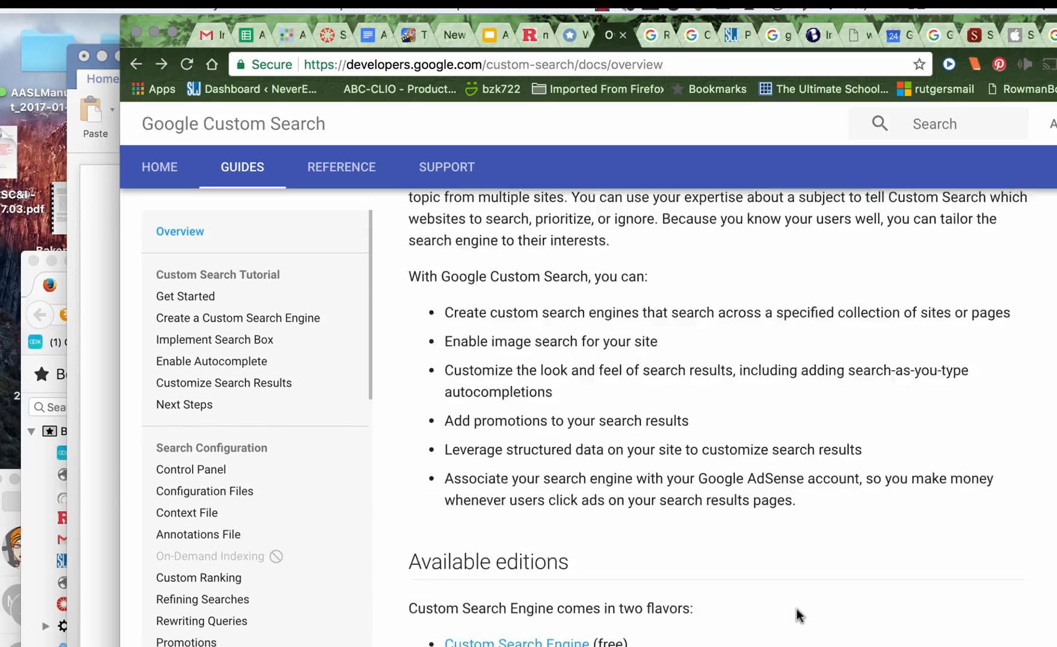
{"action": "scroll", "coordinate": [798, 609], "scroll_direction": "down", "scroll_amount": 3}
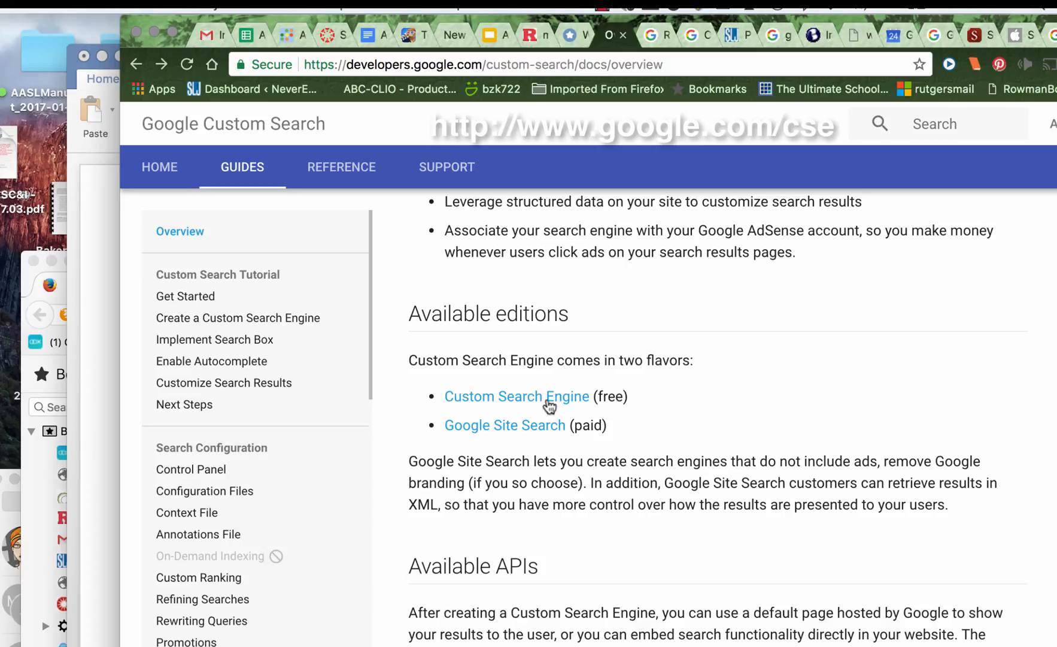
{"action": "left_click", "coordinate": [549, 403]}
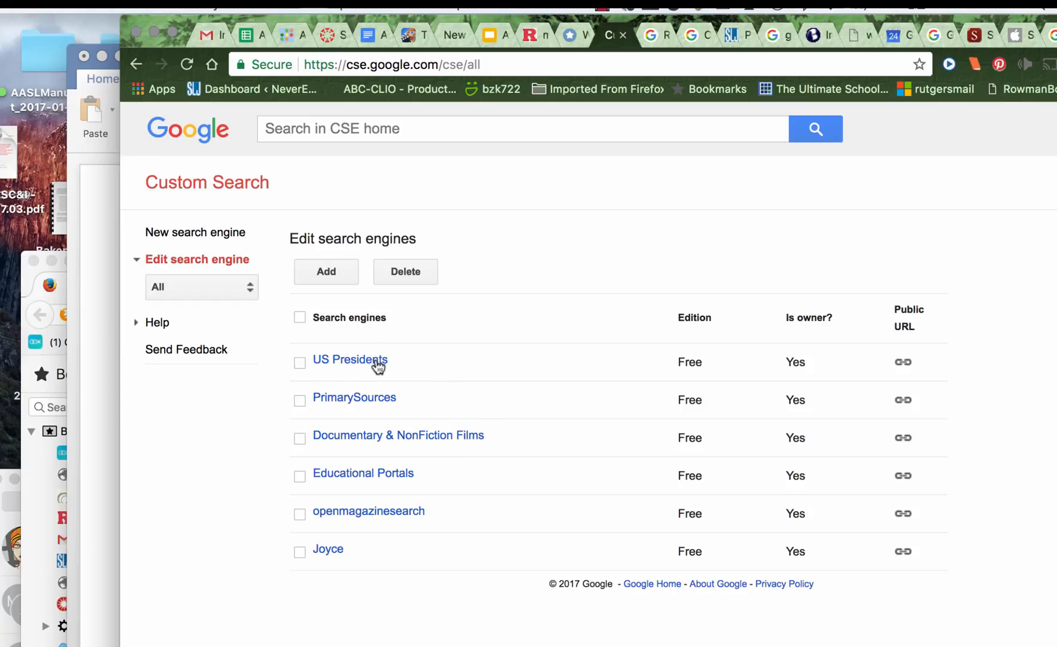
Briefly open the US Presidents engine, return to the engine list and examine the form for adding a new search engine
{"action": "left_click", "coordinate": [378, 366]}
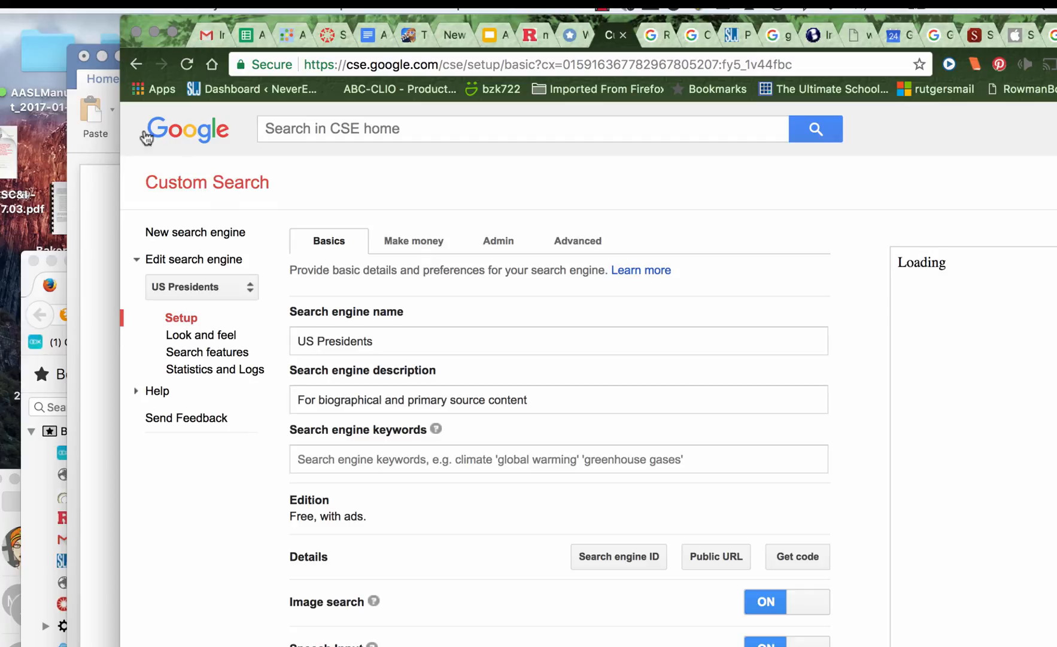
{"action": "left_click", "coordinate": [136, 64]}
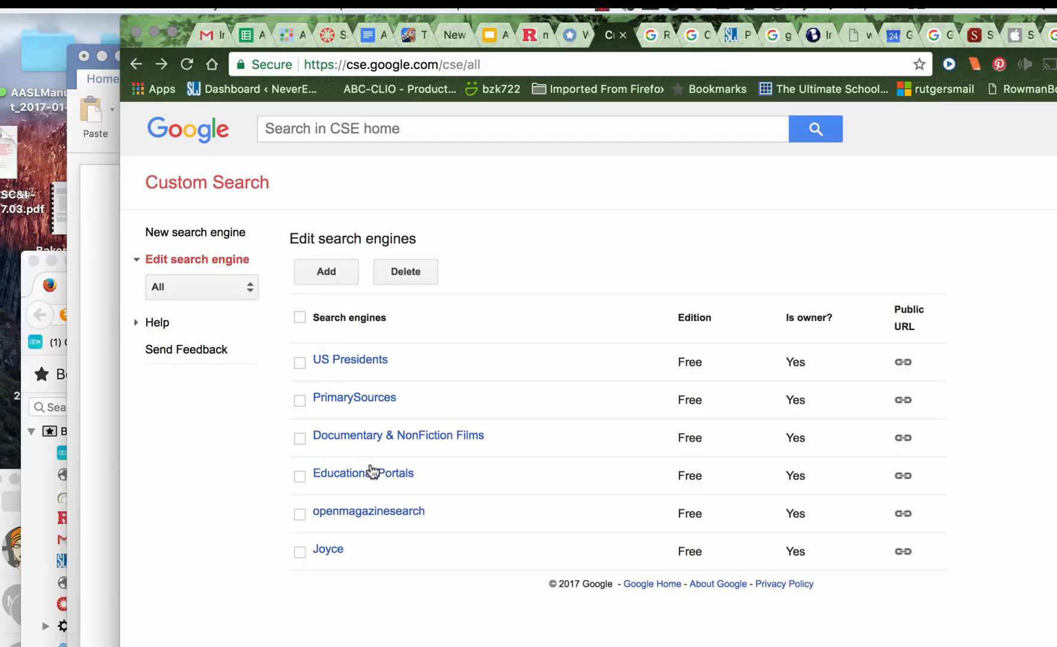
{"action": "left_click", "coordinate": [329, 272]}
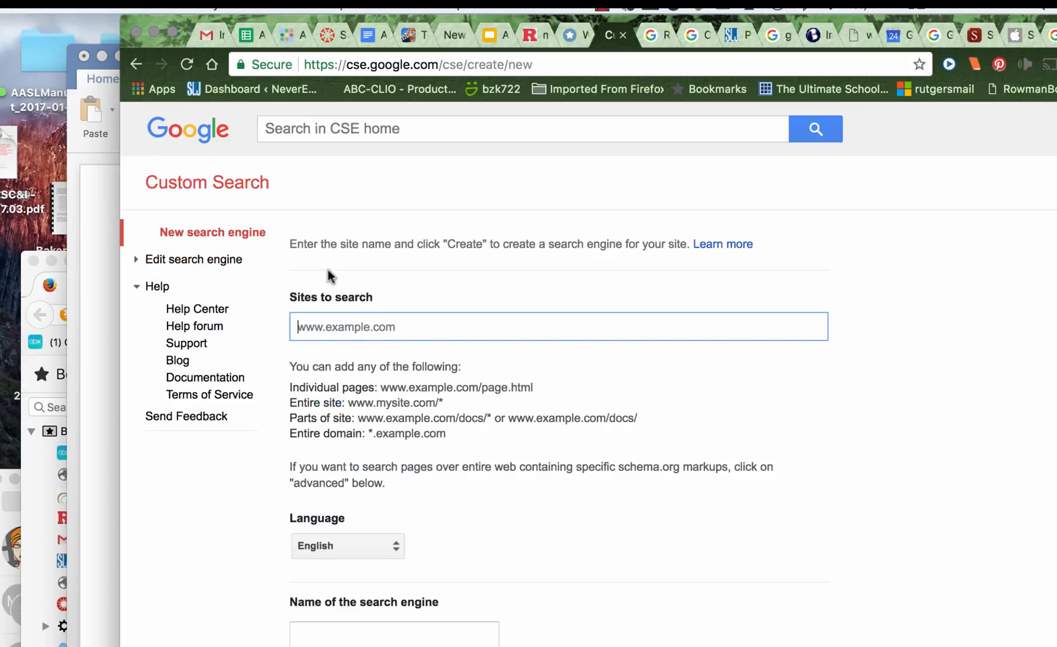
{"action": "scroll", "coordinate": [623, 603], "scroll_direction": "down", "scroll_amount": 5}
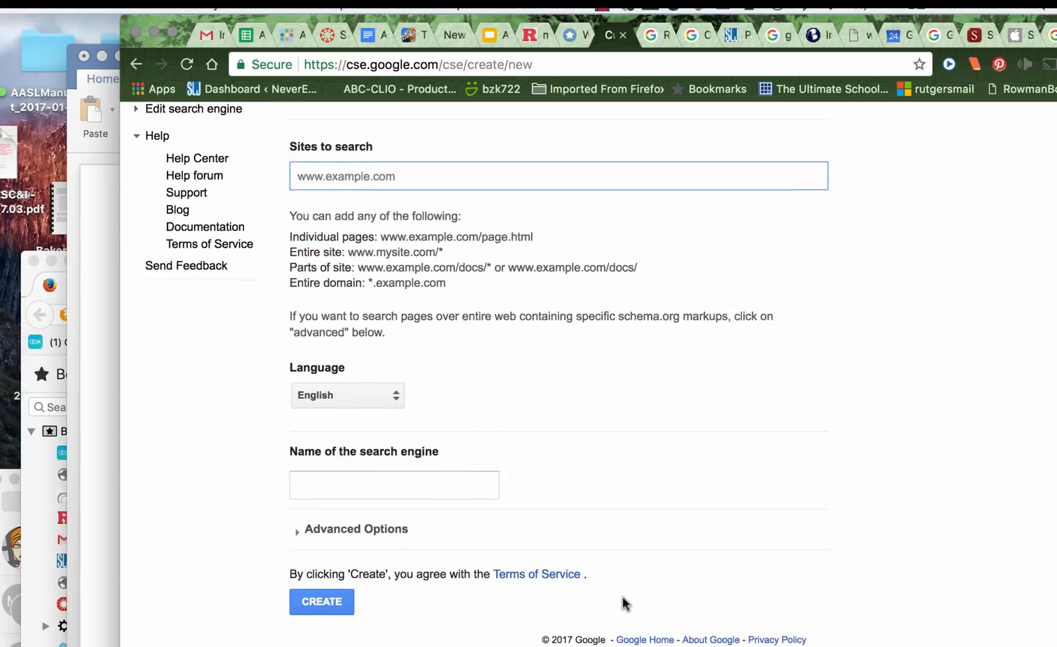
{"action": "scroll", "coordinate": [623, 603], "scroll_direction": "up", "scroll_amount": 3}
{"action": "scroll", "coordinate": [599, 587], "scroll_direction": "up", "scroll_amount": 2}
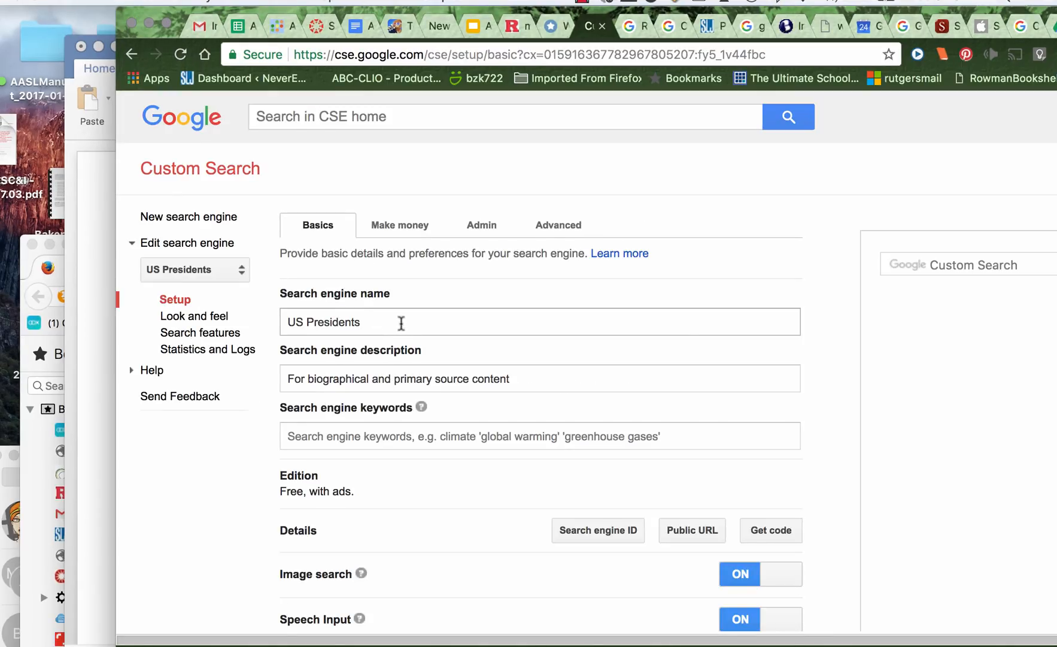
Review the name of the US Presidents search engine and highlight its description text
{"action": "scroll", "coordinate": [401, 323], "scroll_direction": "down", "scroll_amount": 2}
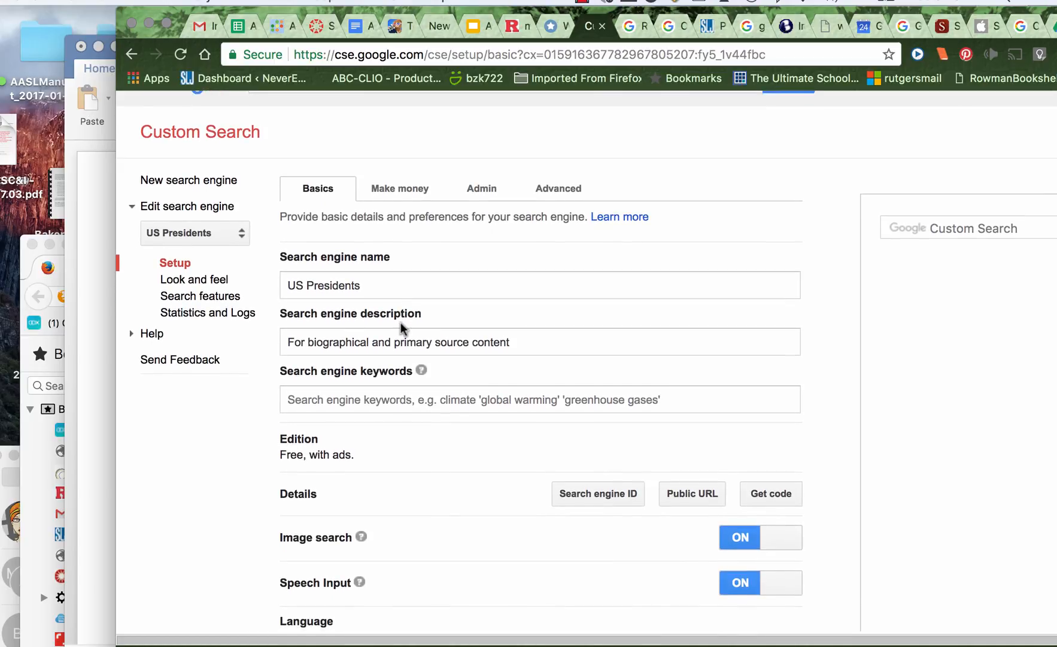
{"action": "left_click", "coordinate": [391, 286]}
{"action": "left_click_drag", "start_coordinate": [552, 349], "coordinate": [272, 337]}
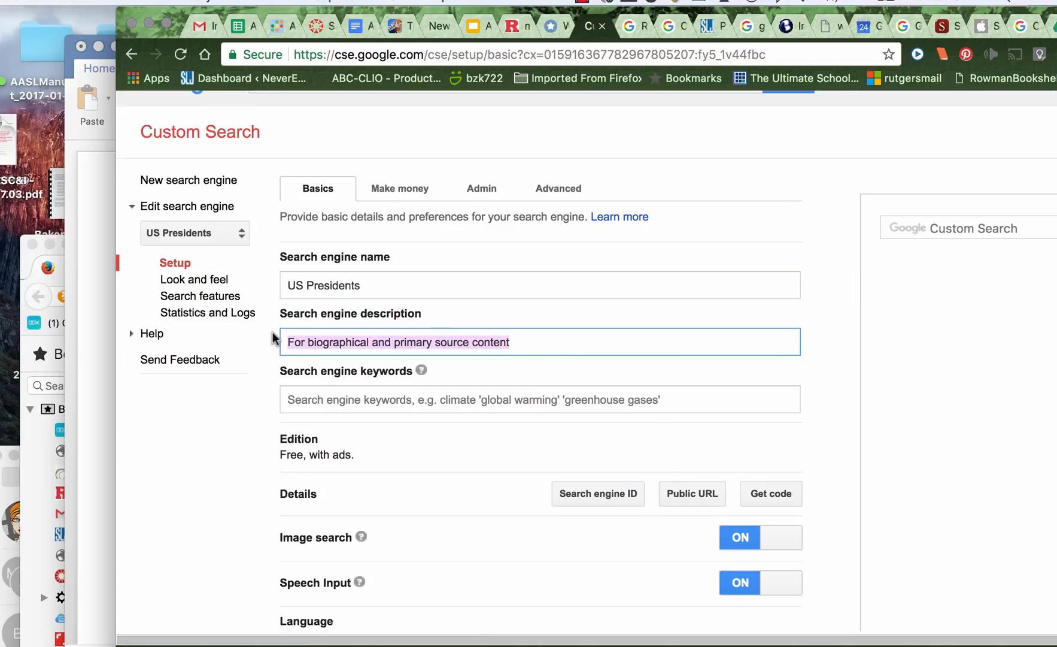
Set the search engine keywords of US Presidents to "politics, US, presidents"
{"action": "scroll", "coordinate": [383, 528], "scroll_direction": "down", "scroll_amount": 3}
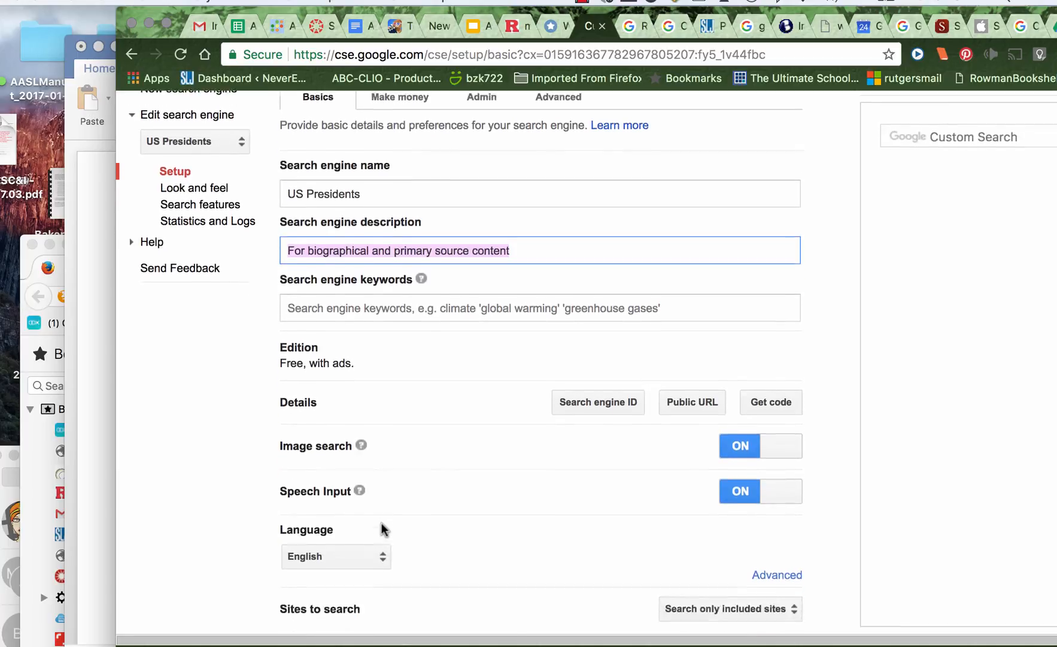
{"action": "scroll", "coordinate": [378, 479], "scroll_direction": "down", "scroll_amount": 2}
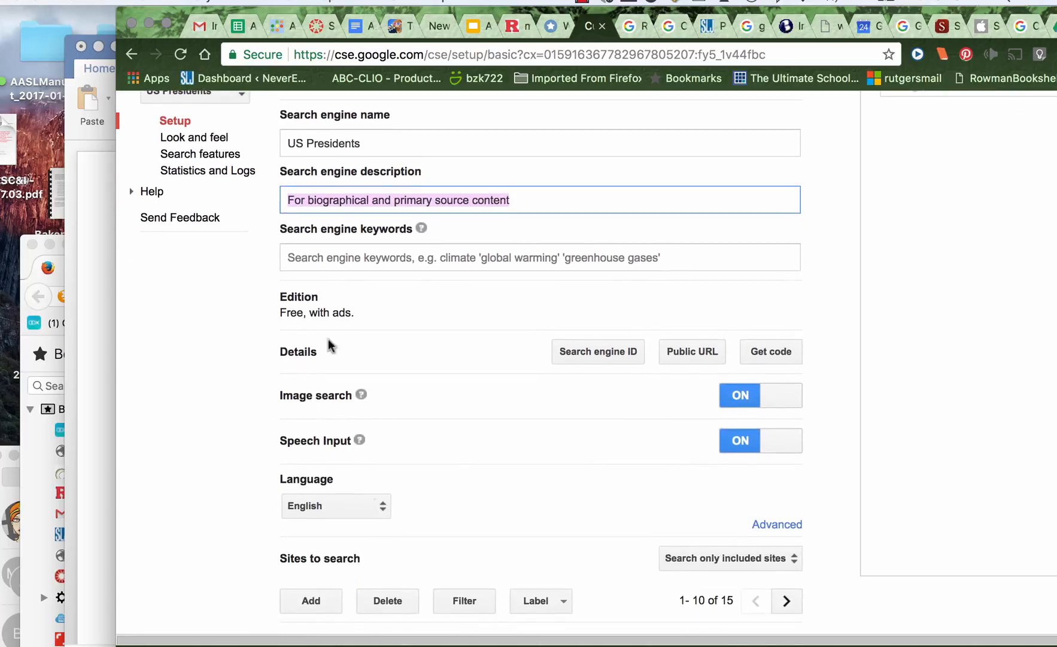
{"action": "left_click", "coordinate": [302, 262]}
{"action": "type", "text": "polic"}
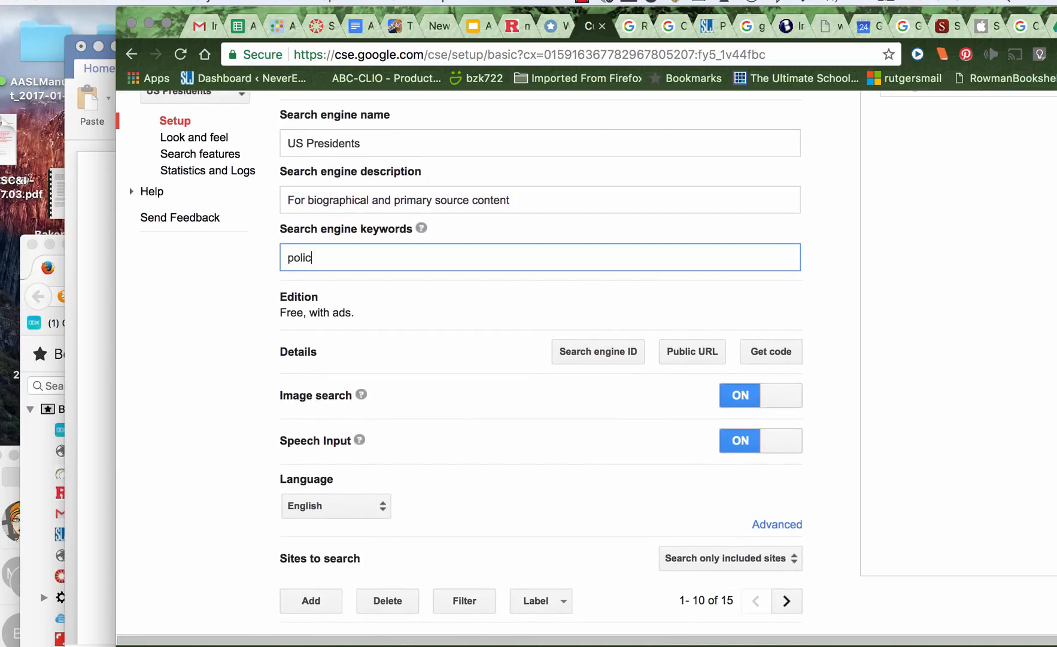
{"action": "key", "text": "BackSpace"}
{"action": "type", "text": "tics, US, prese"}
{"action": "key", "text": "BackSpace"}
{"action": "type", "text": "idents"}
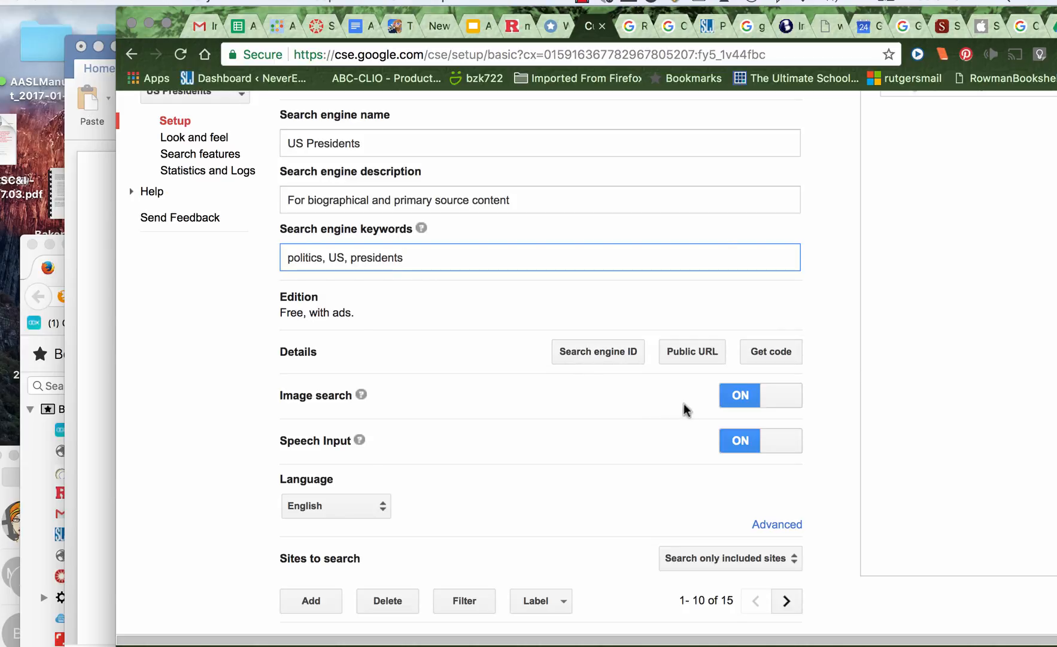
Examine the individual and bulk options for adding sites to search, and dismiss the dialog without adding any
{"action": "scroll", "coordinate": [540, 399], "scroll_direction": "down", "scroll_amount": 3}
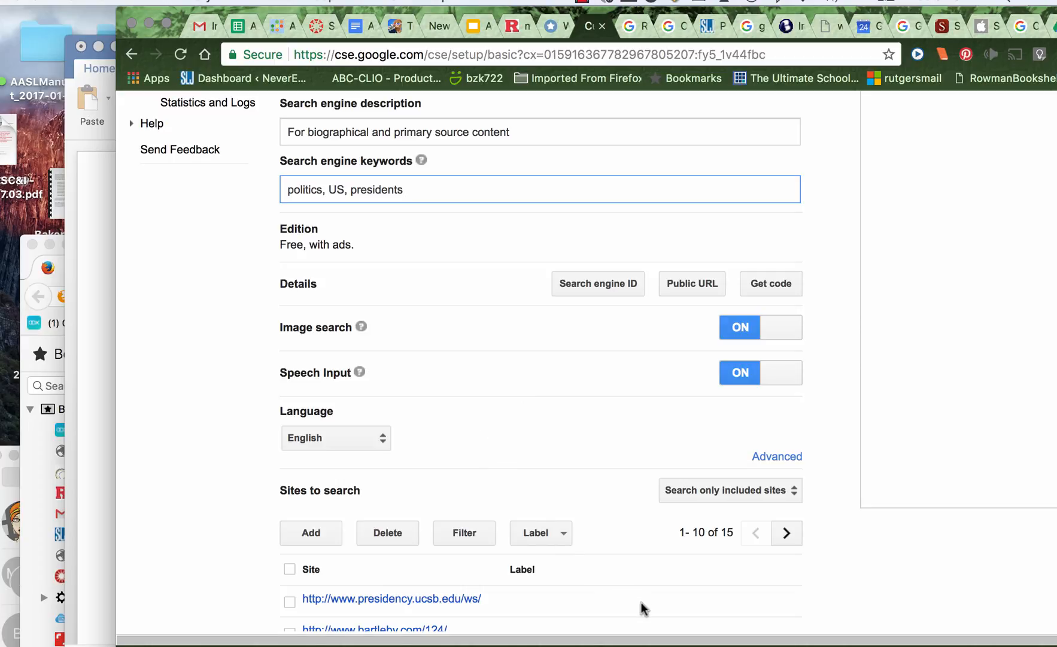
{"action": "scroll", "coordinate": [640, 602], "scroll_direction": "down", "scroll_amount": 2}
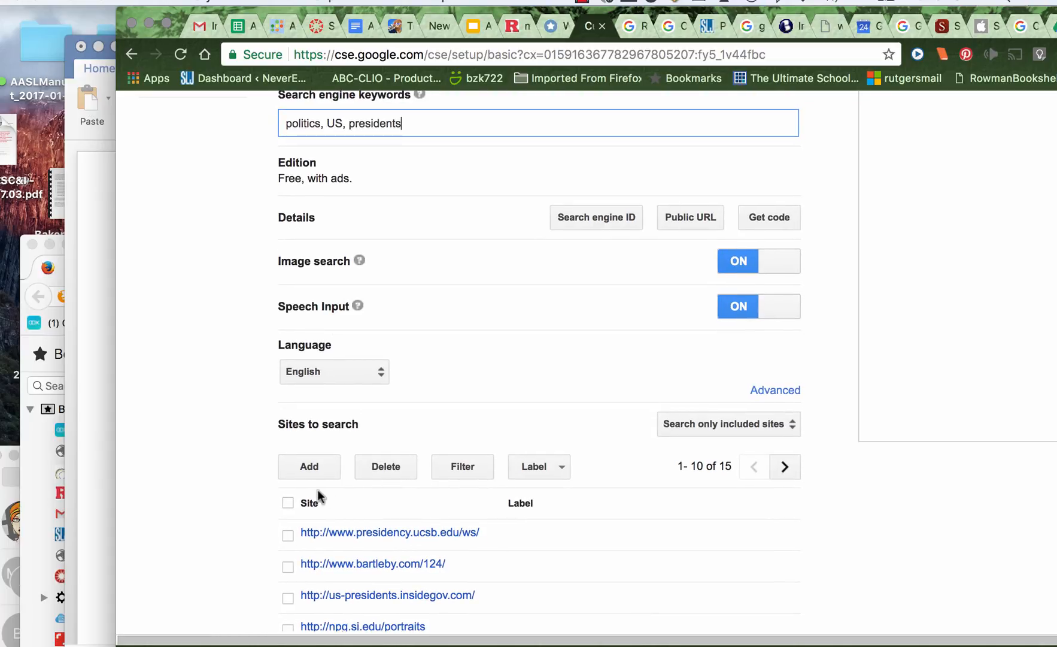
{"action": "left_click", "coordinate": [313, 467]}
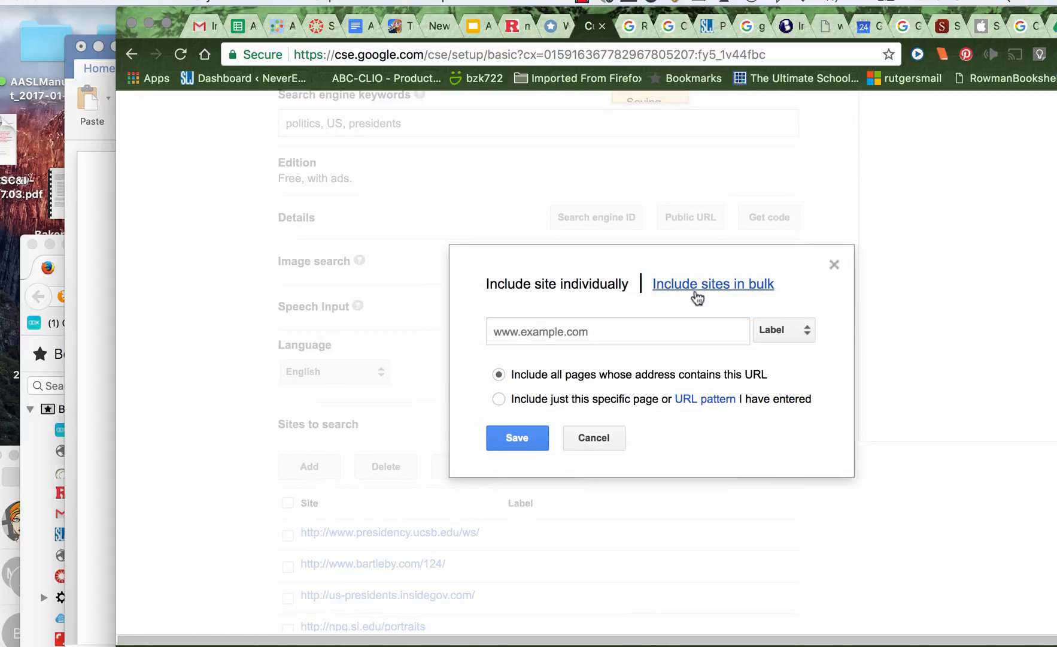
{"action": "left_click", "coordinate": [698, 284]}
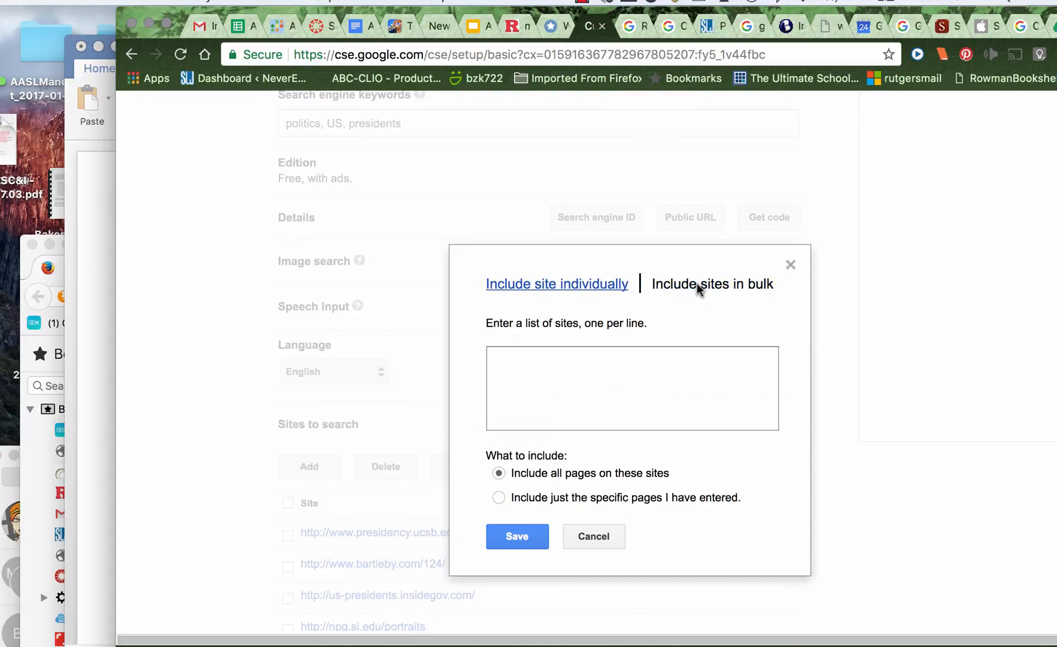
{"action": "left_click", "coordinate": [791, 266]}
Switch to the Word document and highlight the whole list of website URLs to review it
{"action": "left_click", "coordinate": [95, 263]}
{"action": "key", "text": "super+a"}
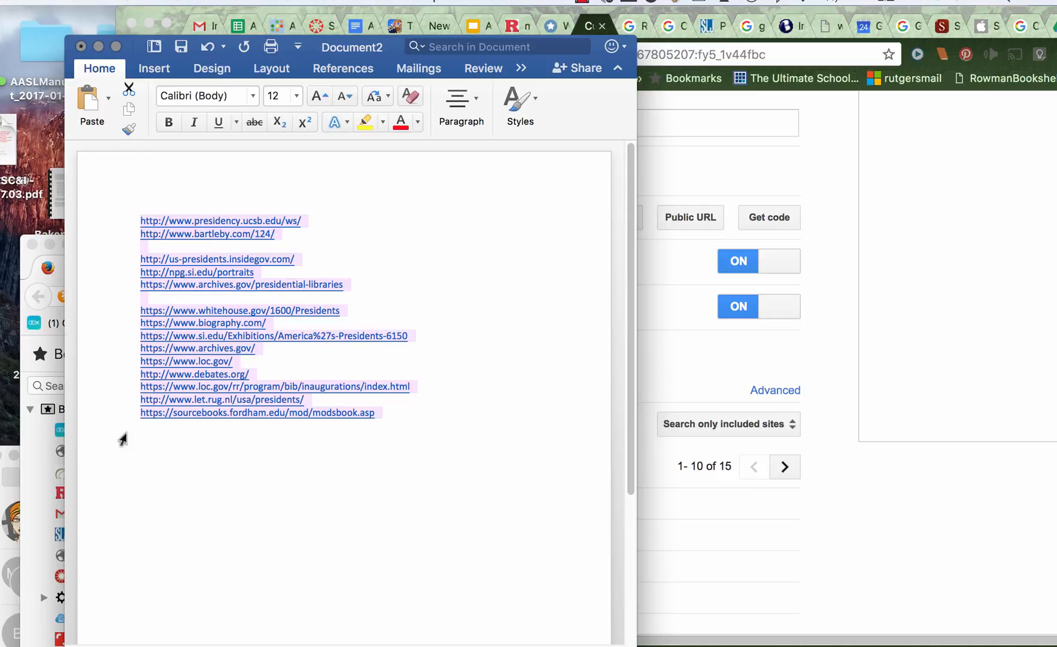
{"action": "left_click", "coordinate": [468, 458]}
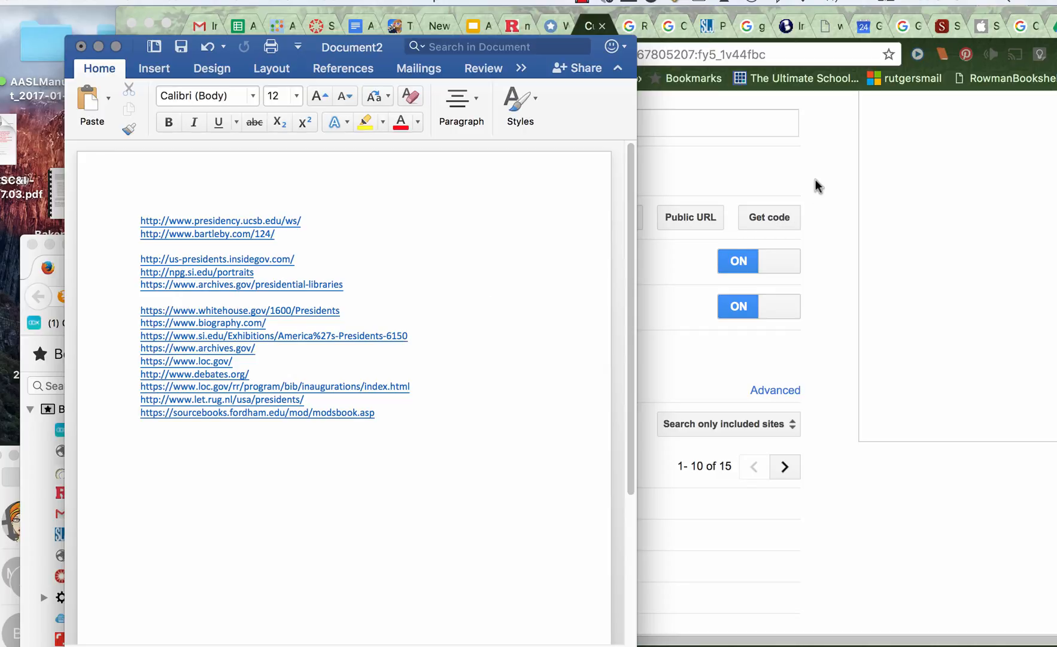
Return to the browser and examine the list of included sites and its label options
{"action": "left_click", "coordinate": [833, 172]}
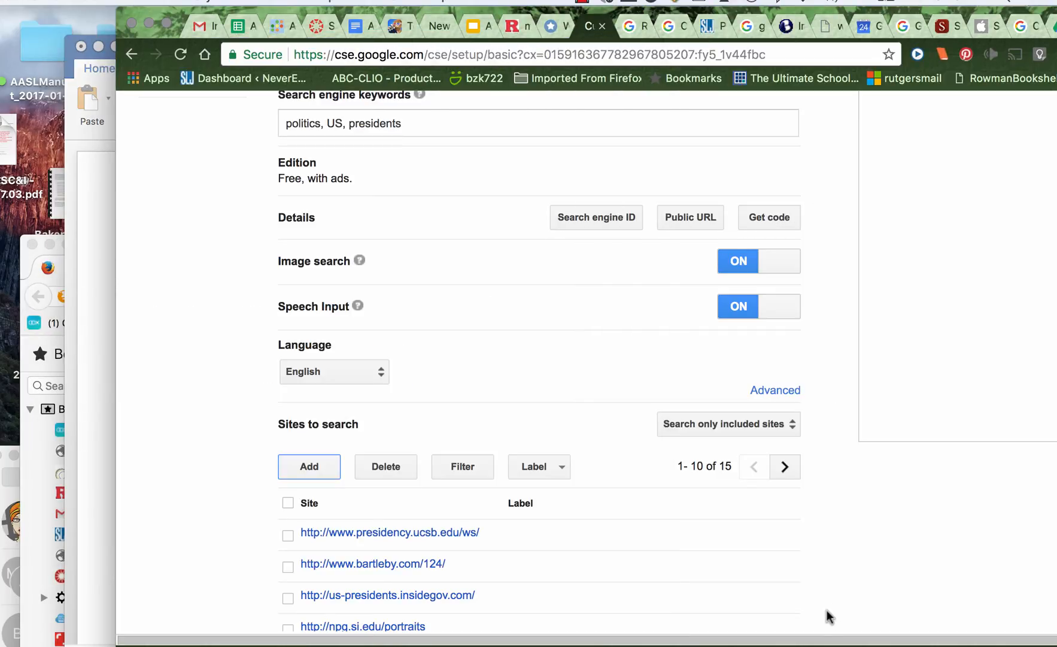
{"action": "scroll", "coordinate": [825, 604], "scroll_direction": "down", "scroll_amount": 5}
{"action": "scroll", "coordinate": [824, 599], "scroll_direction": "down", "scroll_amount": 3}
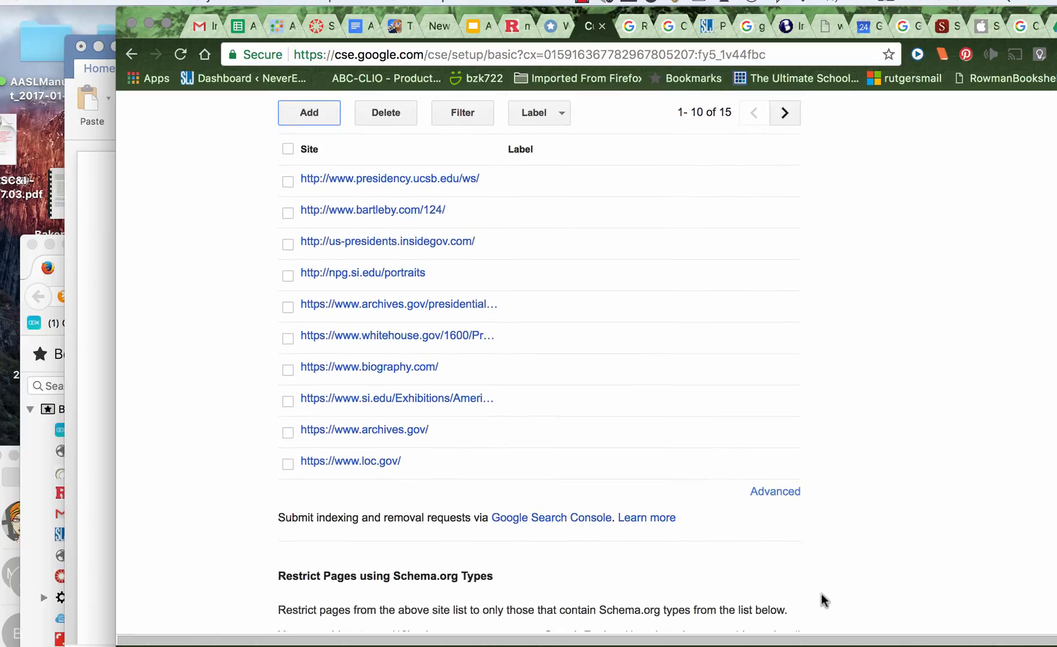
{"action": "scroll", "coordinate": [823, 599], "scroll_direction": "up", "scroll_amount": 2}
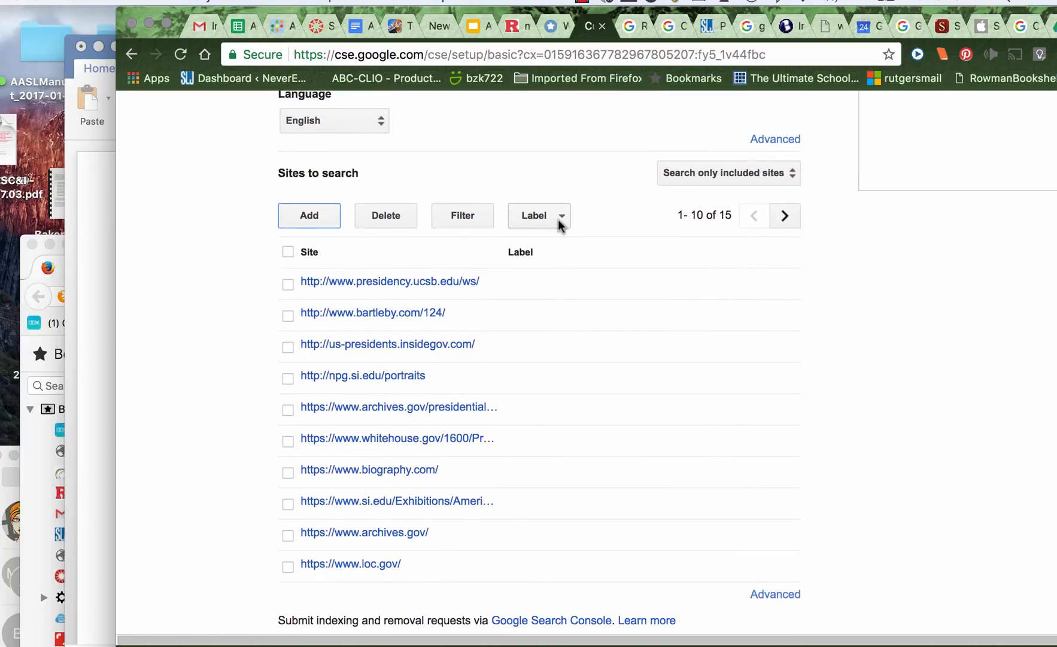
{"action": "left_click", "coordinate": [561, 219]}
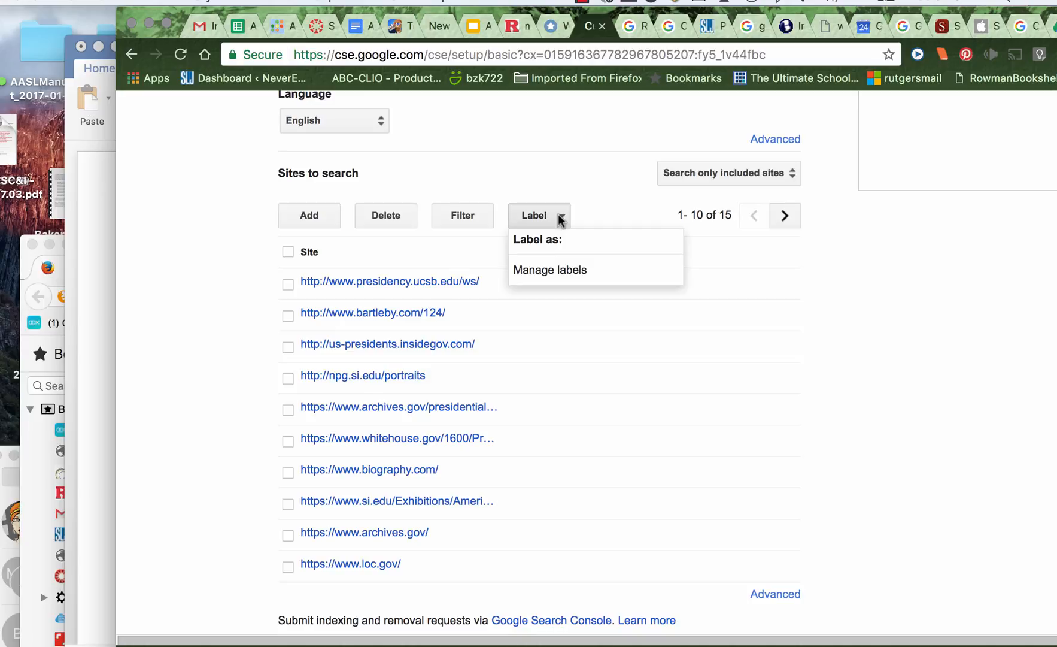
{"action": "left_click", "coordinate": [485, 181]}
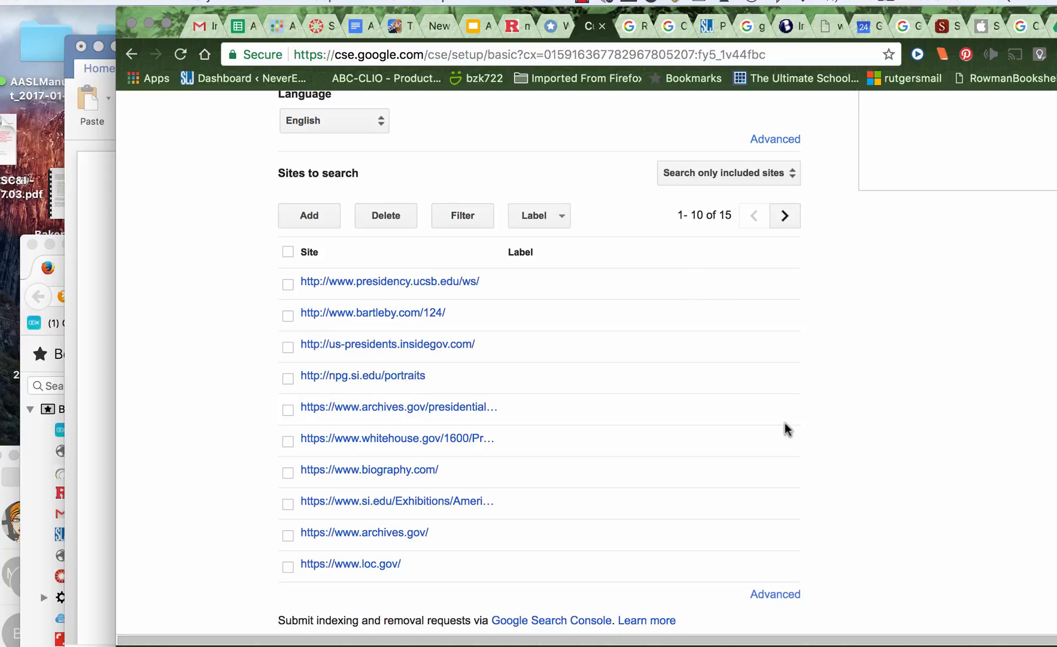
Examine the Schema.org page restriction settings beneath the list of sites
{"action": "scroll", "coordinate": [785, 426], "scroll_direction": "down", "scroll_amount": 5}
{"action": "scroll", "coordinate": [785, 422], "scroll_direction": "down", "scroll_amount": 3}
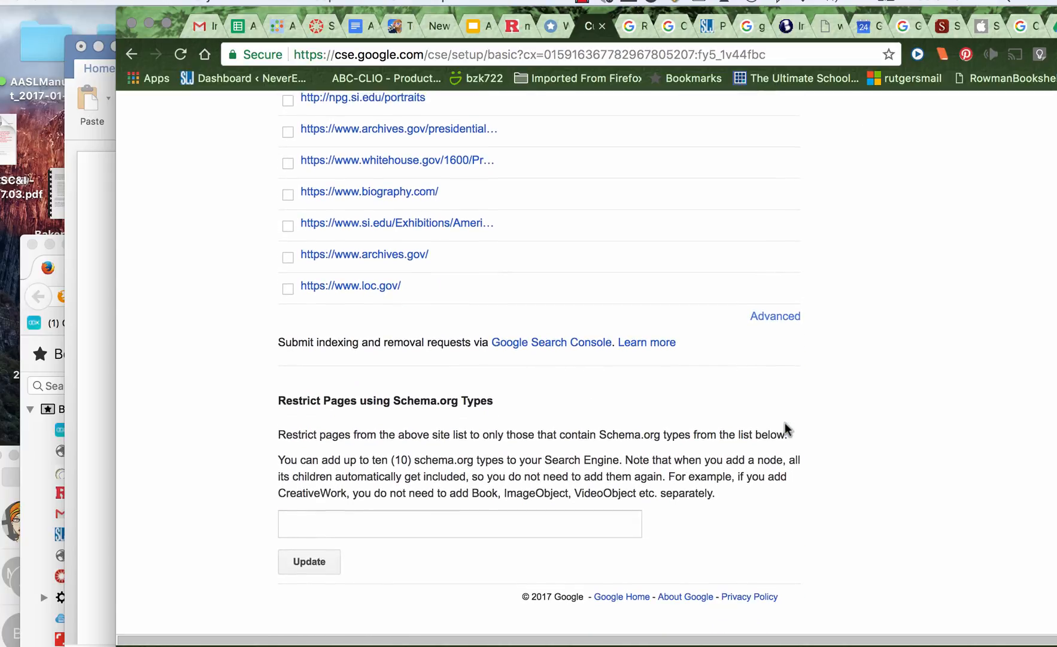
{"action": "scroll", "coordinate": [785, 422], "scroll_direction": "up", "scroll_amount": 8}
{"action": "scroll", "coordinate": [785, 422], "scroll_direction": "down", "scroll_amount": 12}
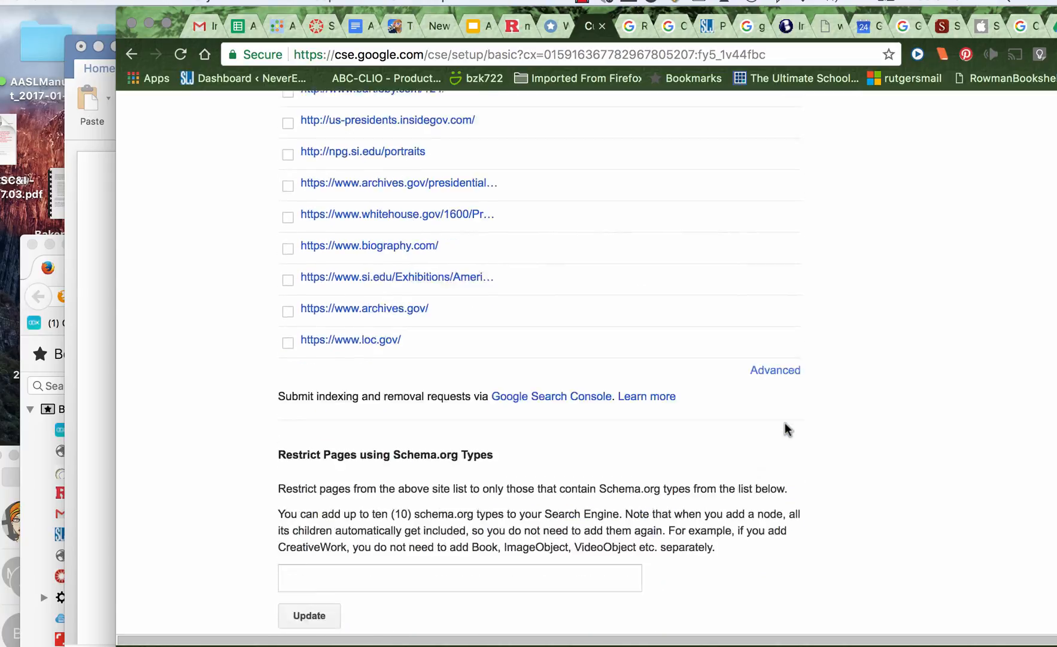
{"action": "scroll", "coordinate": [866, 432], "scroll_direction": "up", "scroll_amount": 20}
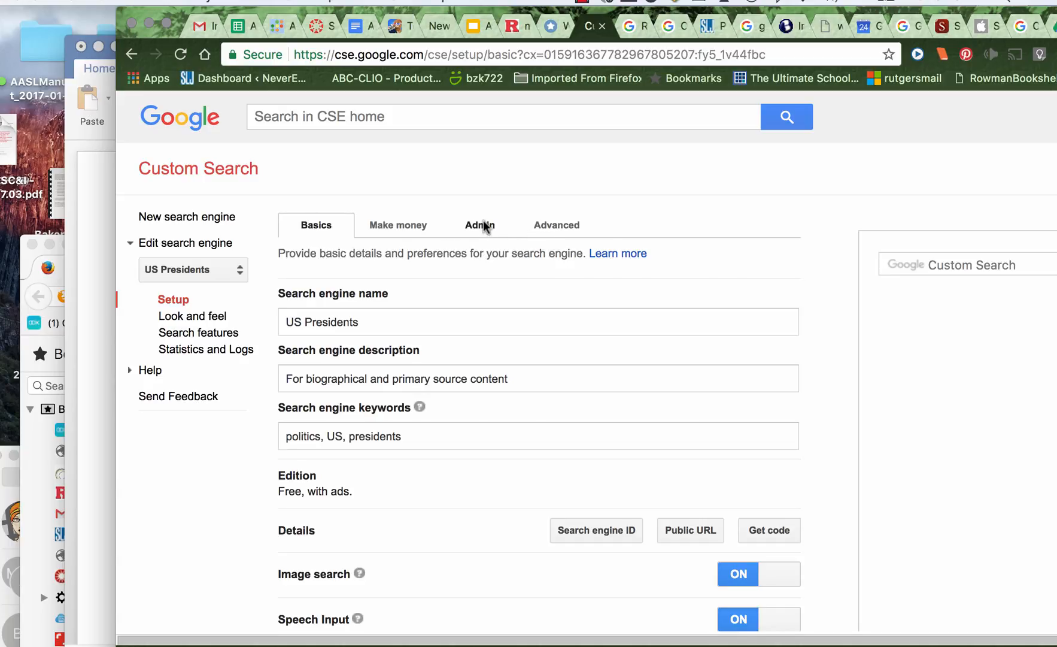
In the Look and feel settings, compare the image and web search layouts, and save Google hosted as the web layout
{"action": "left_click", "coordinate": [189, 322]}
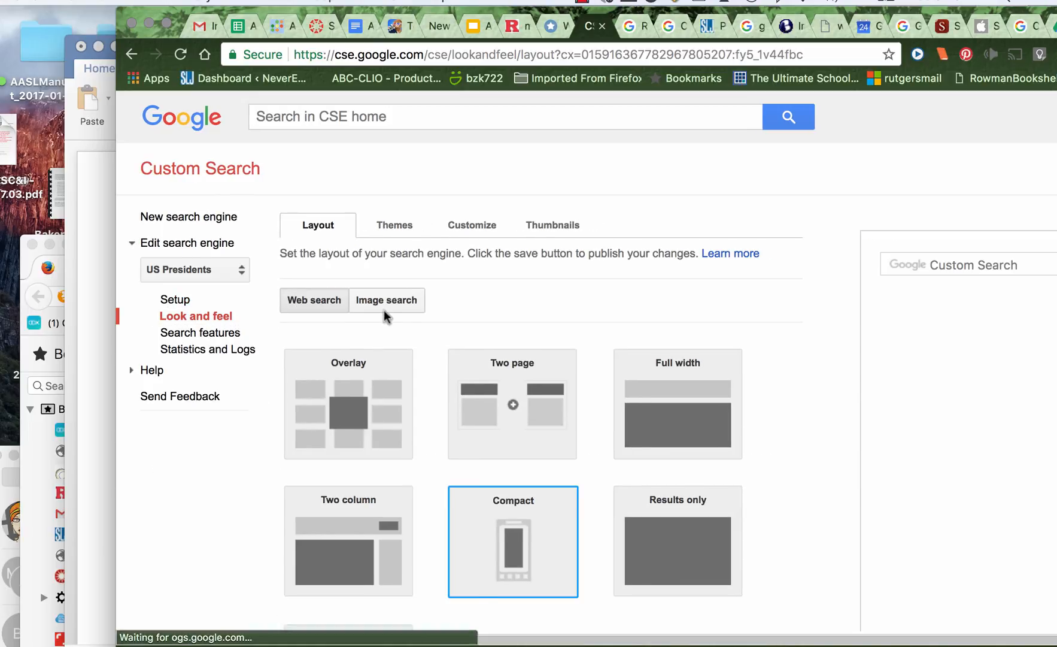
{"action": "left_click", "coordinate": [398, 299]}
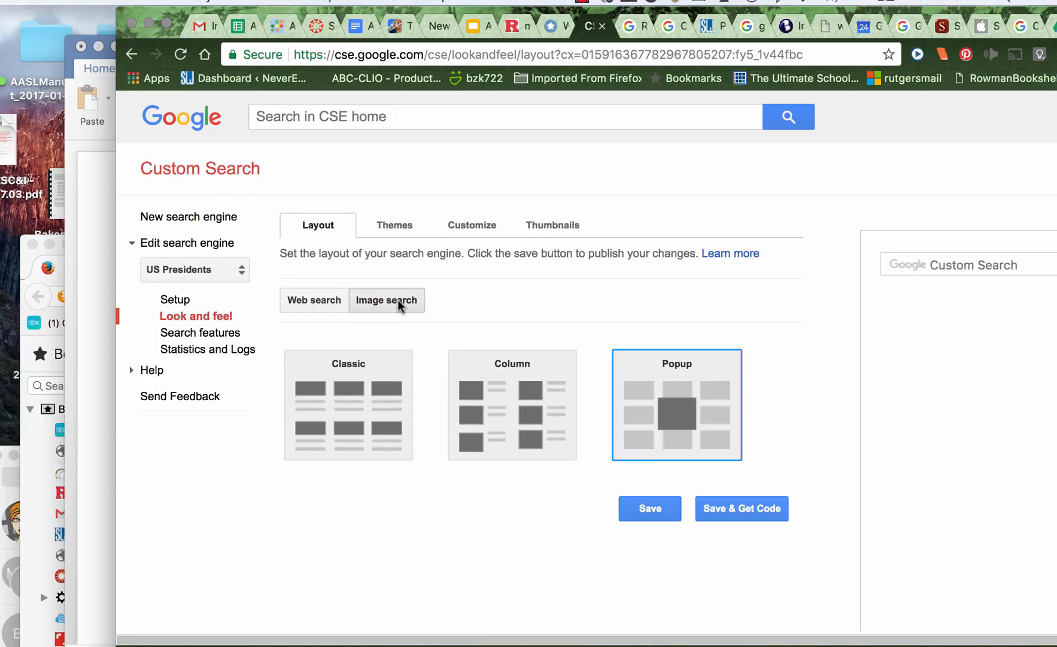
{"action": "left_click", "coordinate": [316, 301]}
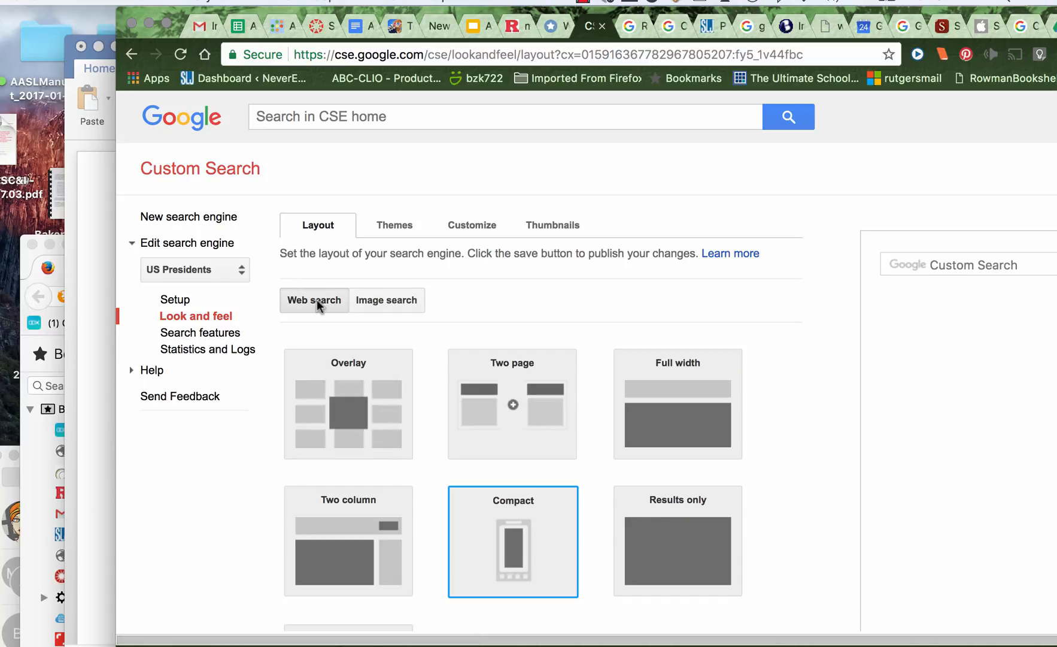
{"action": "scroll", "coordinate": [627, 565], "scroll_direction": "down", "scroll_amount": 3}
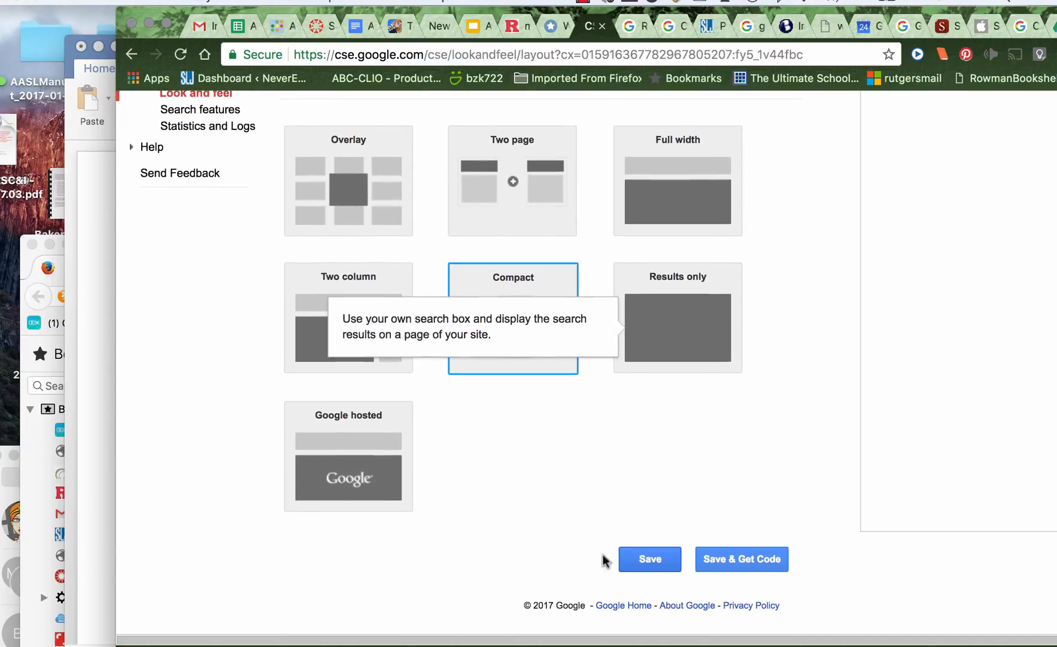
{"action": "left_click", "coordinate": [383, 467]}
{"action": "scroll", "coordinate": [647, 593], "scroll_direction": "down", "scroll_amount": 1}
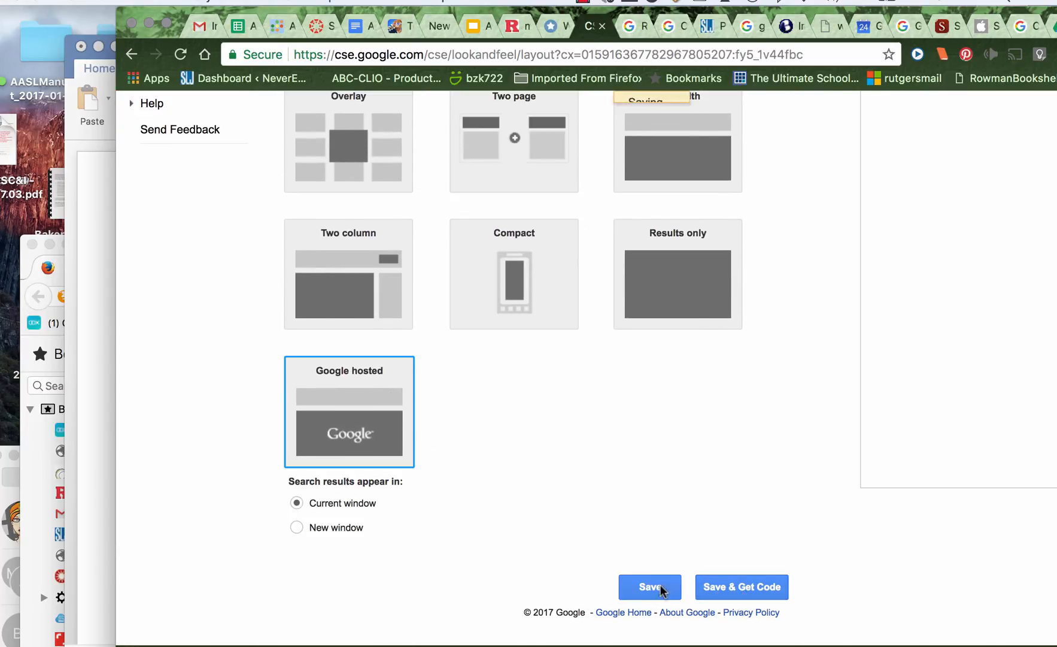
{"action": "left_click", "coordinate": [664, 585]}
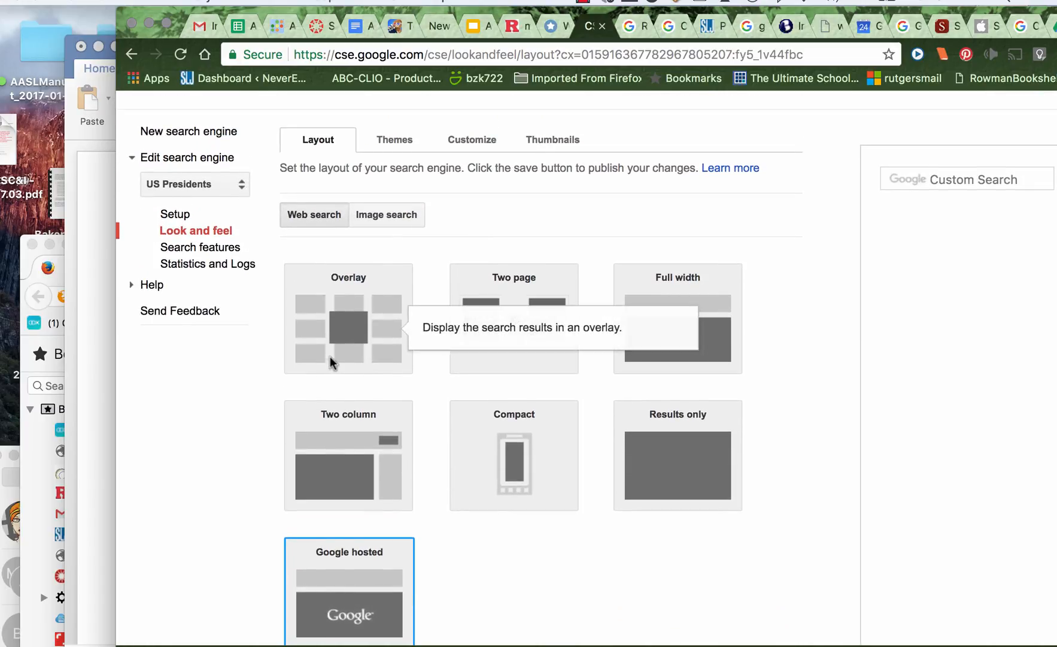
Choose the Minimalist theme for the US Presidents search engine and save it
{"action": "left_click", "coordinate": [387, 145]}
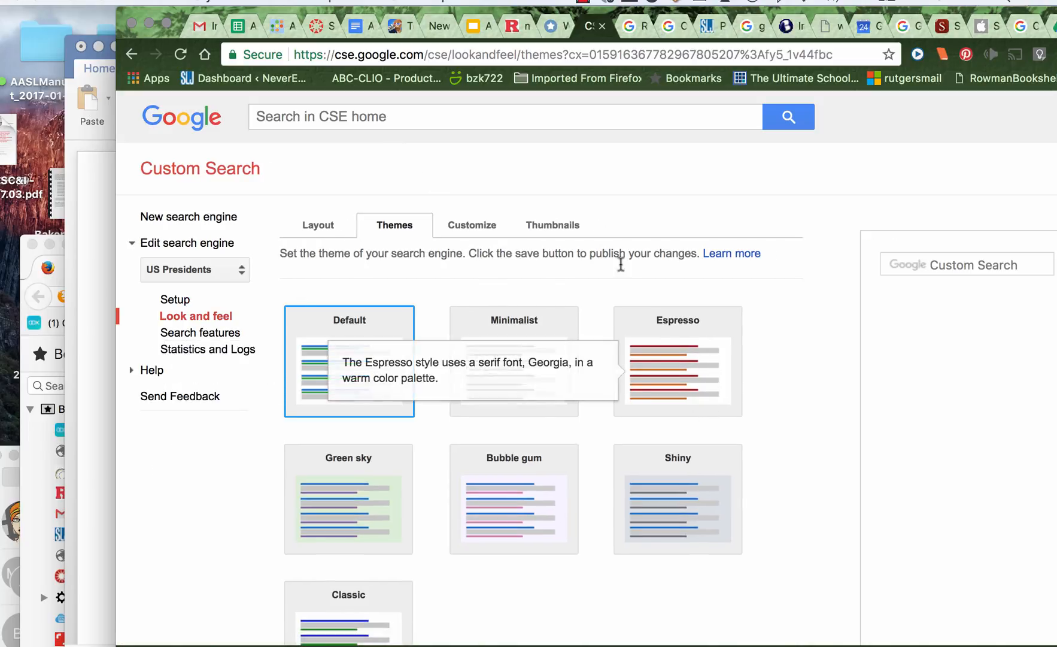
{"action": "left_click", "coordinate": [516, 352]}
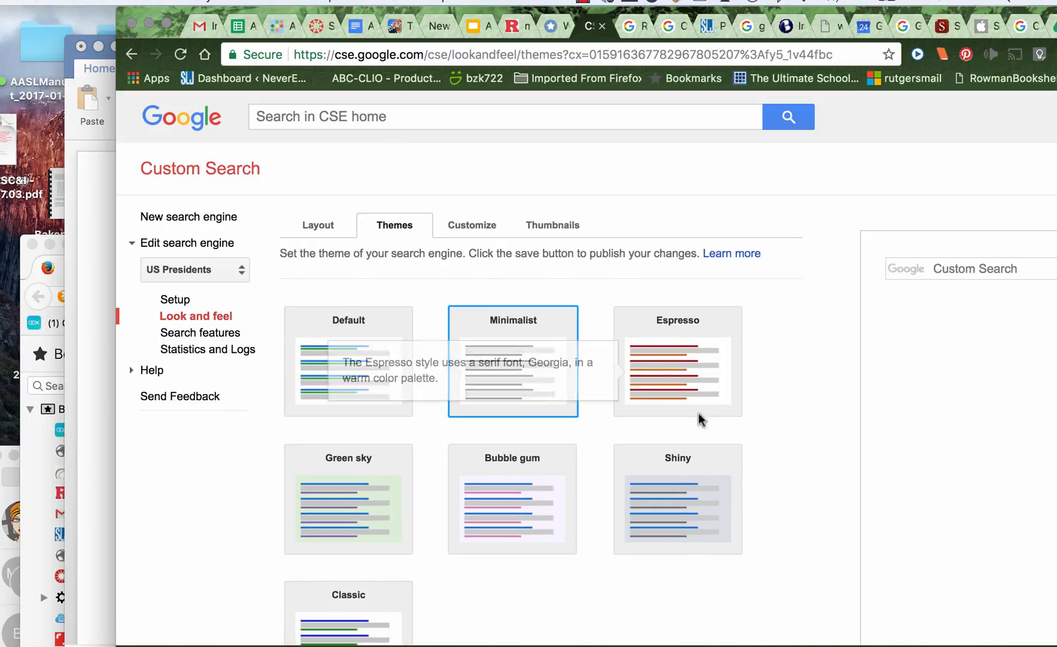
{"action": "scroll", "coordinate": [701, 419], "scroll_direction": "down", "scroll_amount": 5}
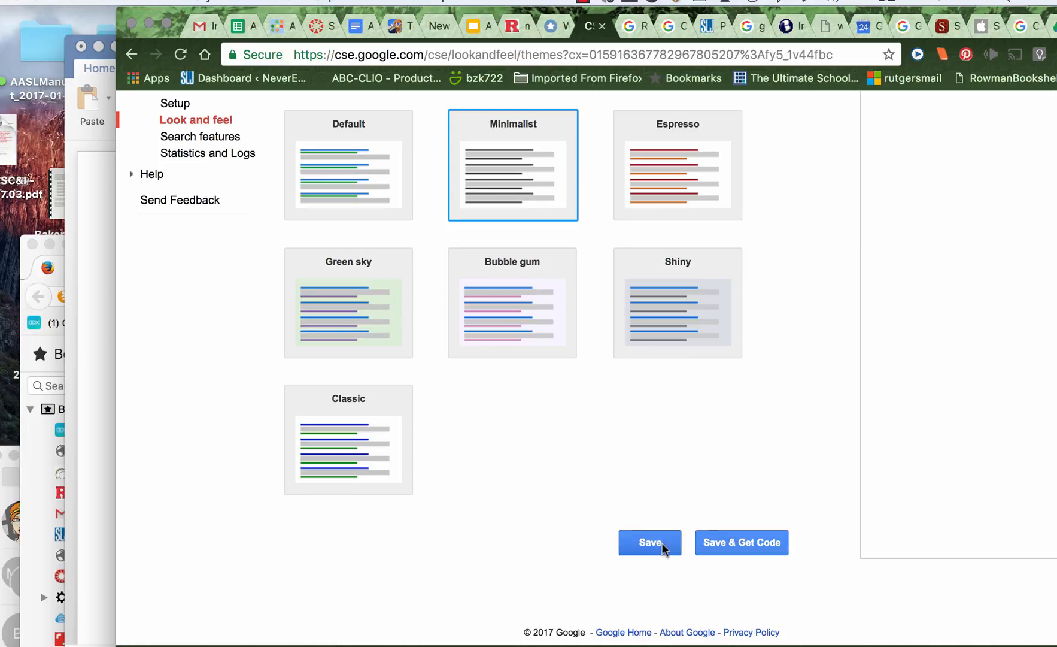
{"action": "left_click", "coordinate": [658, 544]}
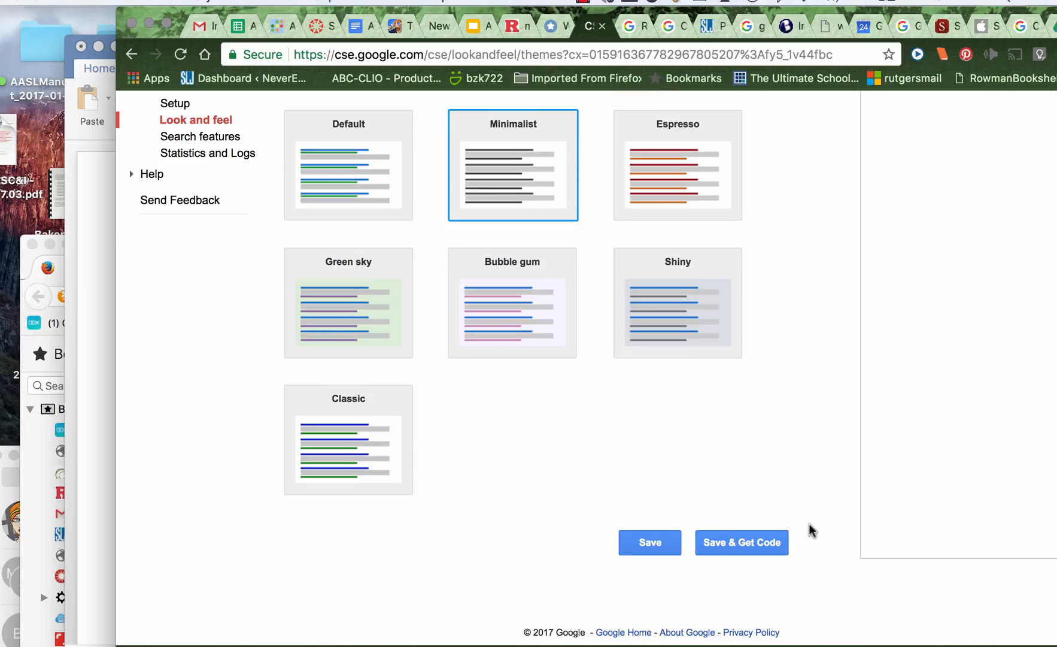
Customize the general look with a purple 9900FF border color and a white FFFFFF background color, and save the changes
{"action": "scroll", "coordinate": [812, 530], "scroll_direction": "up", "scroll_amount": 5}
{"action": "left_click", "coordinate": [489, 226]}
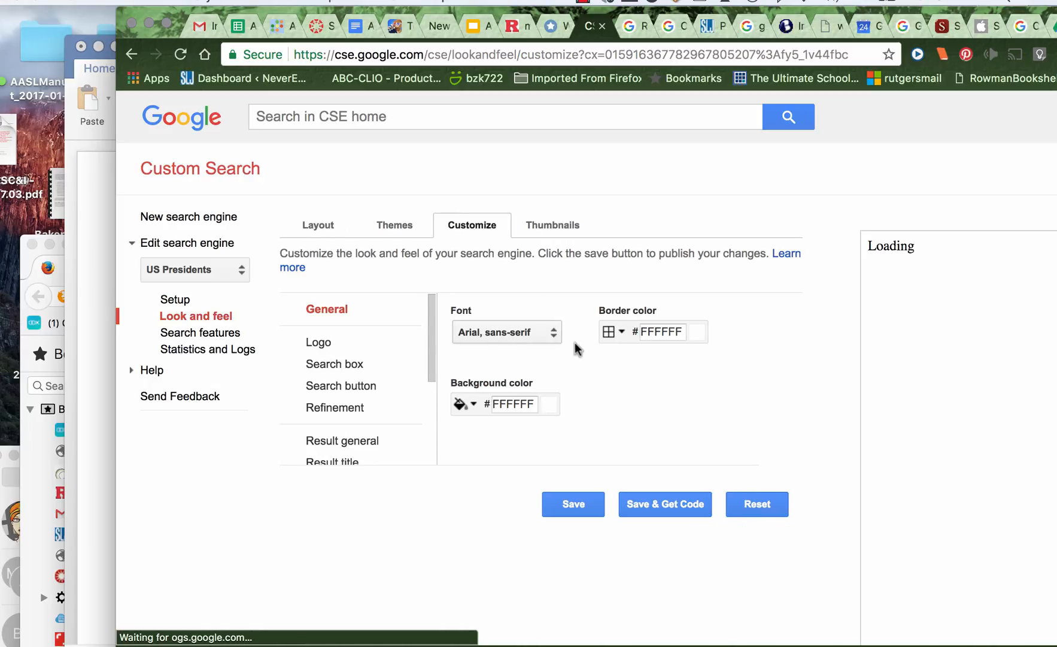
{"action": "left_click", "coordinate": [661, 331]}
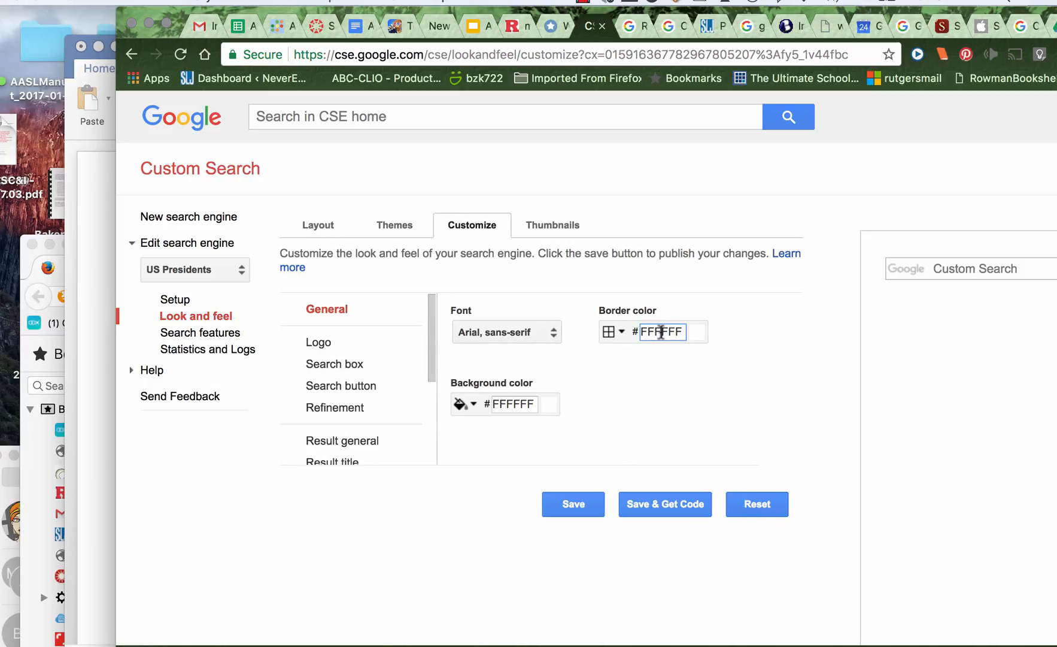
{"action": "left_click", "coordinate": [610, 332]}
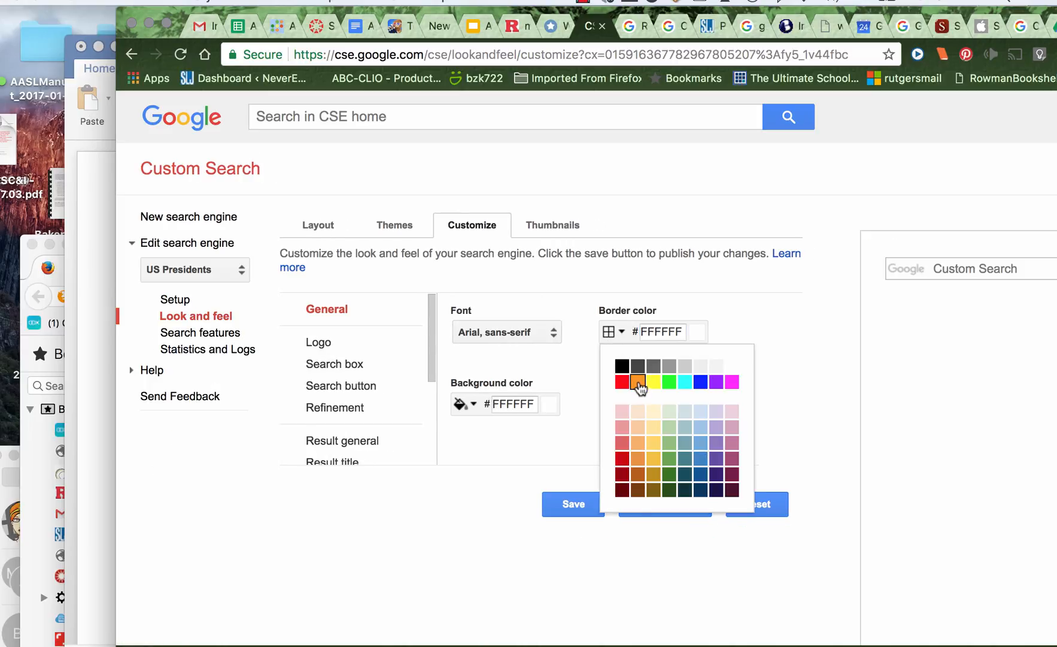
{"action": "left_click", "coordinate": [716, 382]}
{"action": "left_click", "coordinate": [550, 405]}
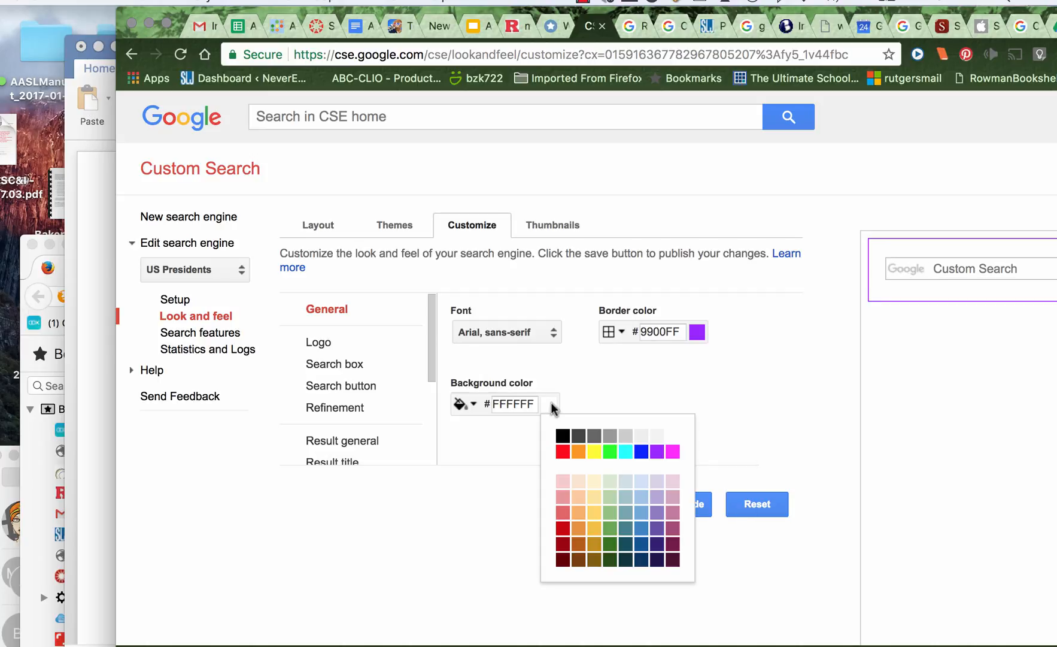
{"action": "left_click", "coordinate": [673, 436]}
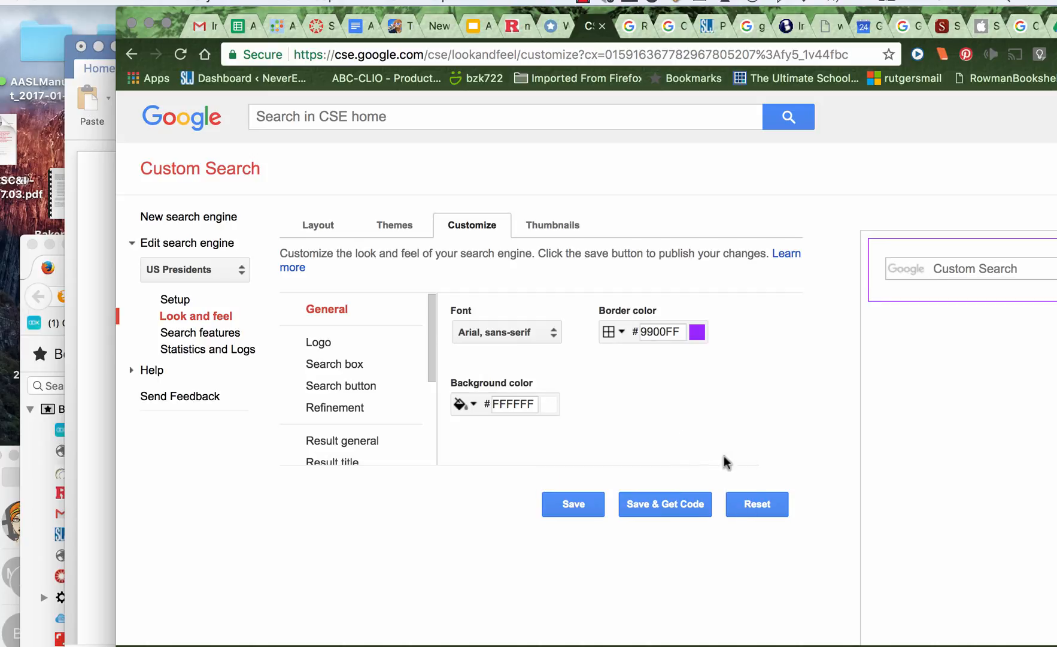
{"action": "left_click", "coordinate": [574, 507]}
Open the search features and examine the promotion options, including promotions inside Autocomplete
{"action": "left_click", "coordinate": [199, 334]}
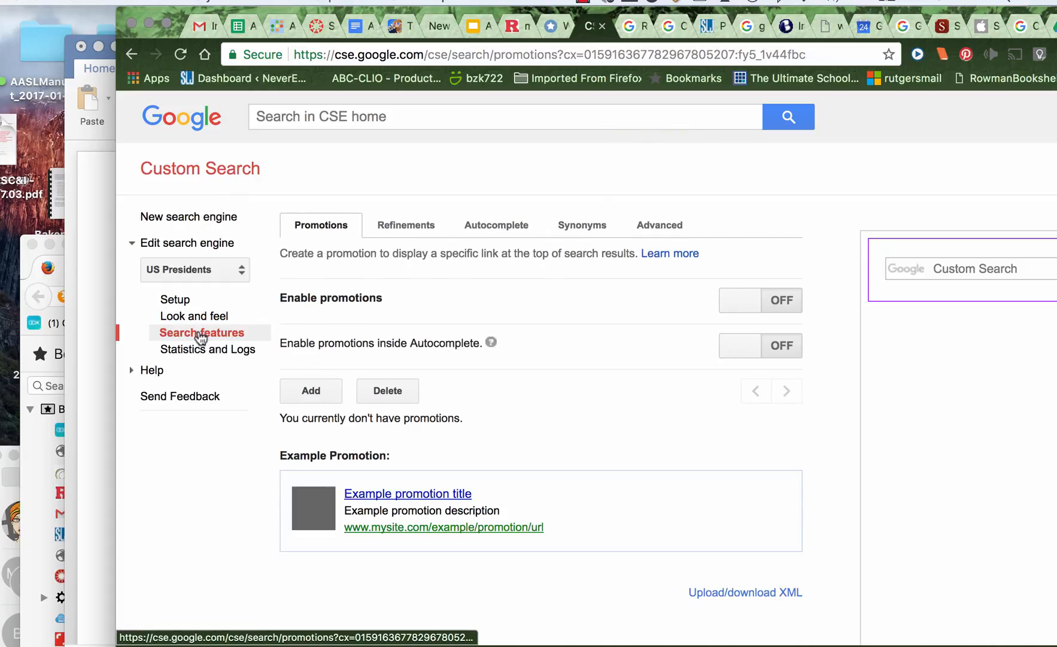
{"action": "left_click", "coordinate": [780, 353]}
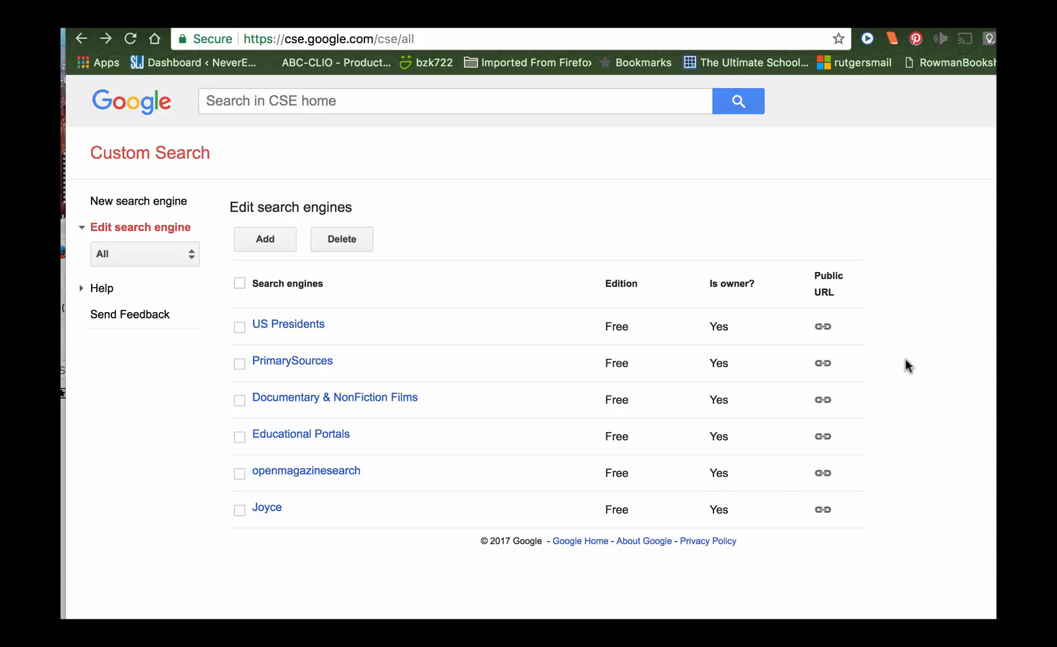
Open the public page of the US Presidents search engine and search it for "abraham lincoln" speech*
{"action": "left_click", "coordinate": [824, 329]}
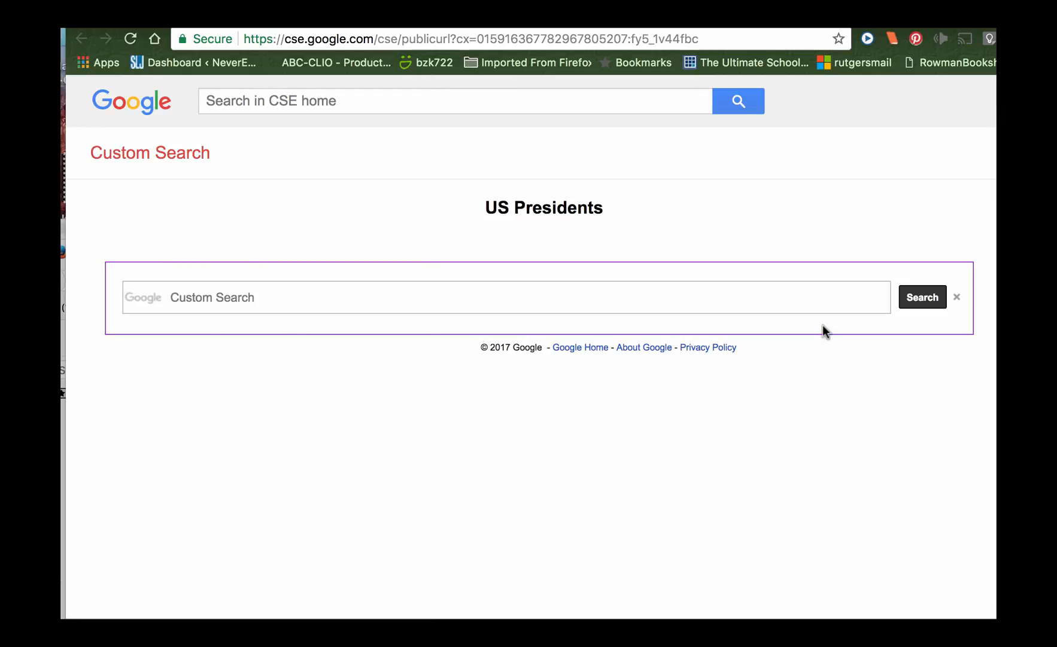
{"action": "left_click", "coordinate": [213, 297]}
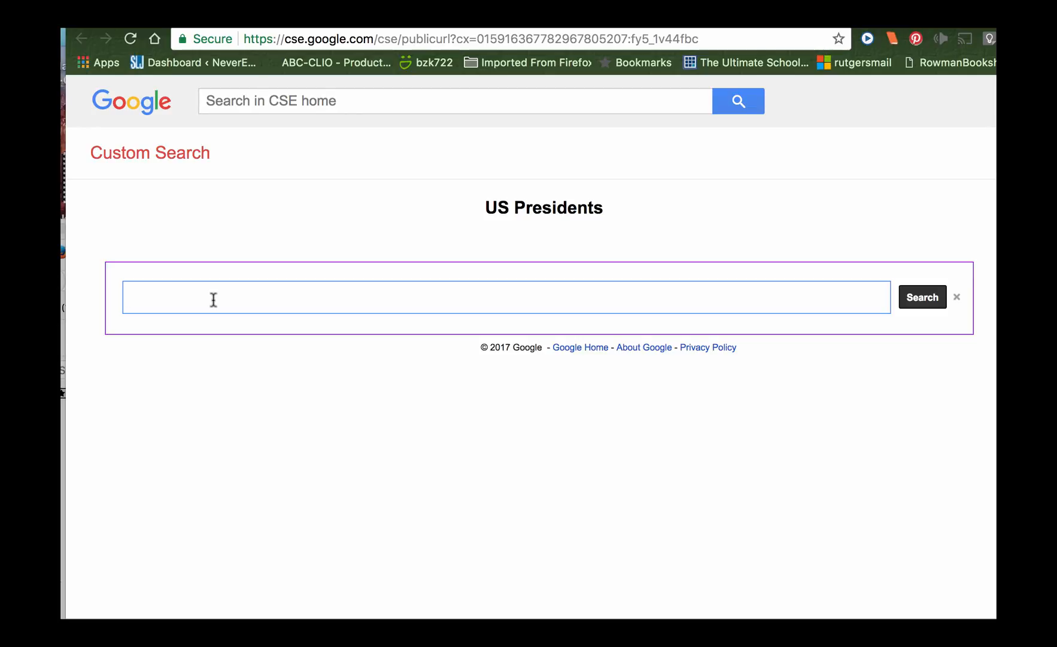
{"action": "type", "text": "\"abraham lincoln"}
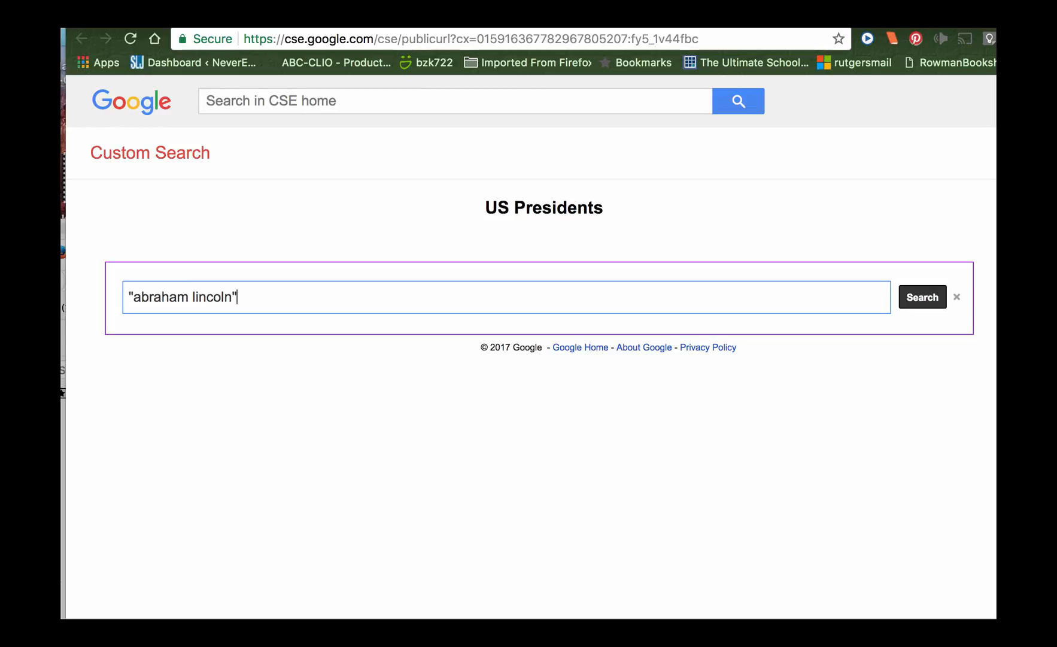
{"action": "type", "text": "\" speech*"}
{"action": "key", "text": "Return"}
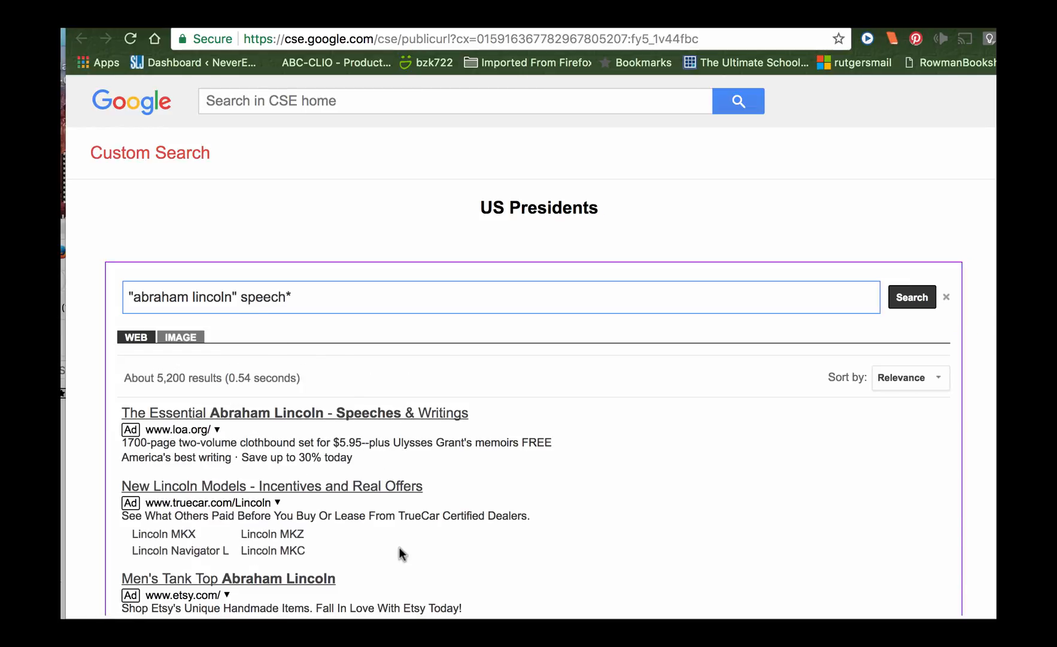
Look through the first page of web results for the Lincoln speech search, including the ads above them
{"action": "scroll", "coordinate": [642, 493], "scroll_direction": "down", "scroll_amount": 5}
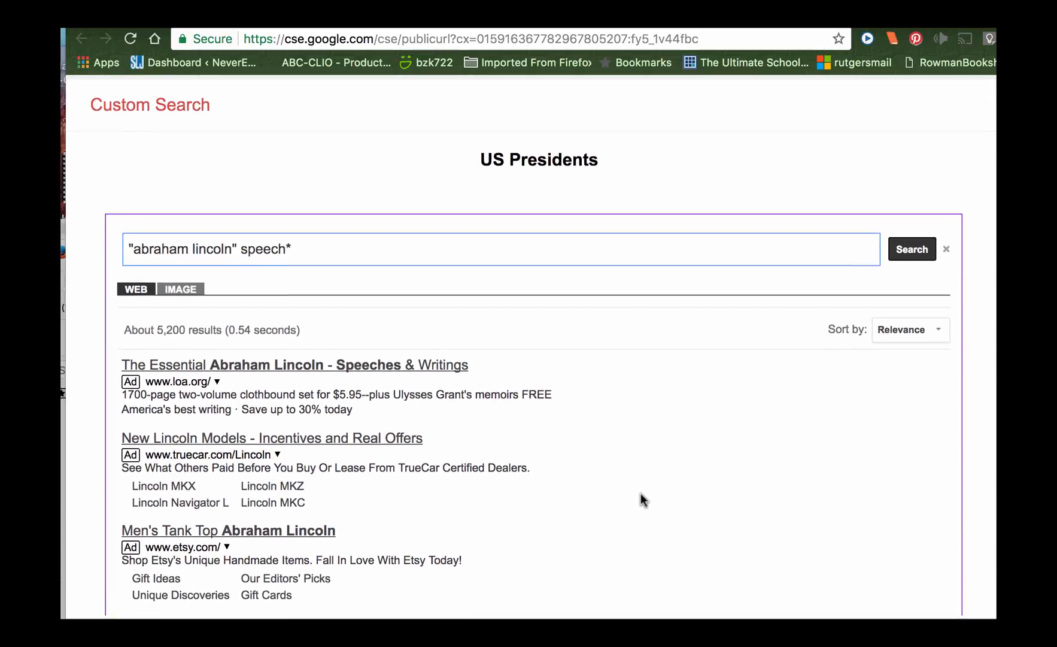
{"action": "scroll", "coordinate": [642, 493], "scroll_direction": "down", "scroll_amount": 2}
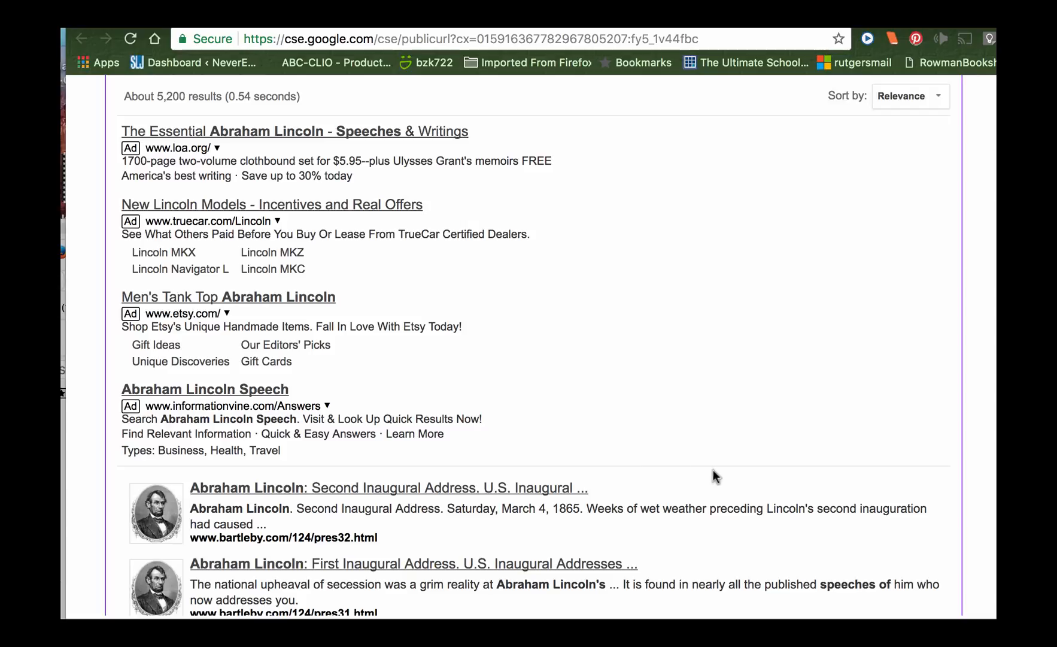
{"action": "scroll", "coordinate": [713, 458], "scroll_direction": "down", "scroll_amount": 3}
{"action": "scroll", "coordinate": [712, 457], "scroll_direction": "down", "scroll_amount": 3}
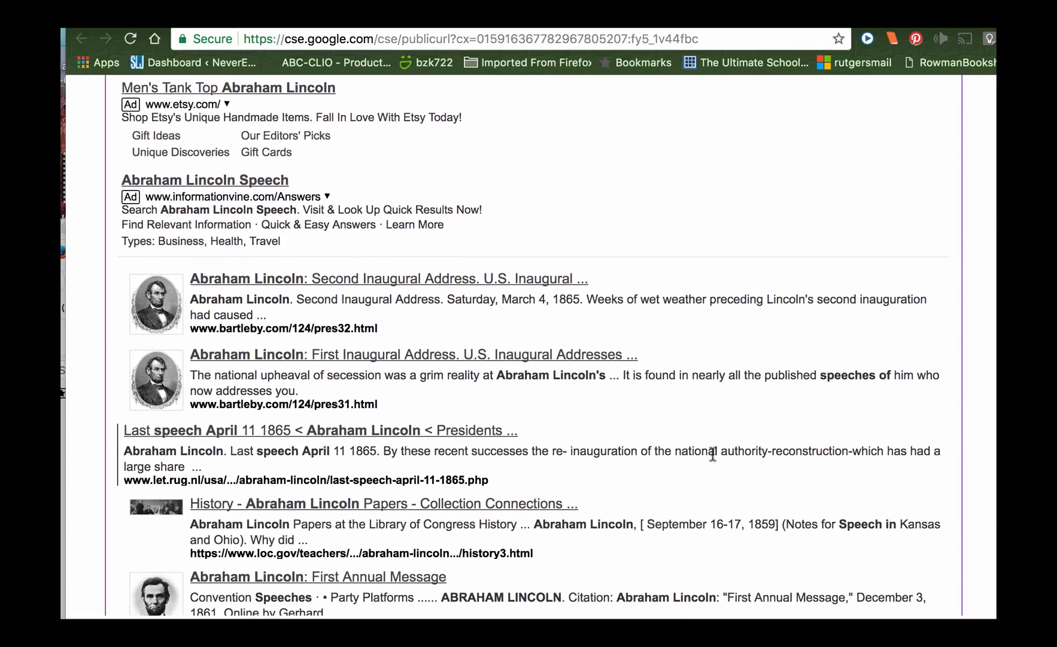
{"action": "scroll", "coordinate": [713, 453], "scroll_direction": "down", "scroll_amount": 3}
{"action": "scroll", "coordinate": [712, 453], "scroll_direction": "down", "scroll_amount": 5}
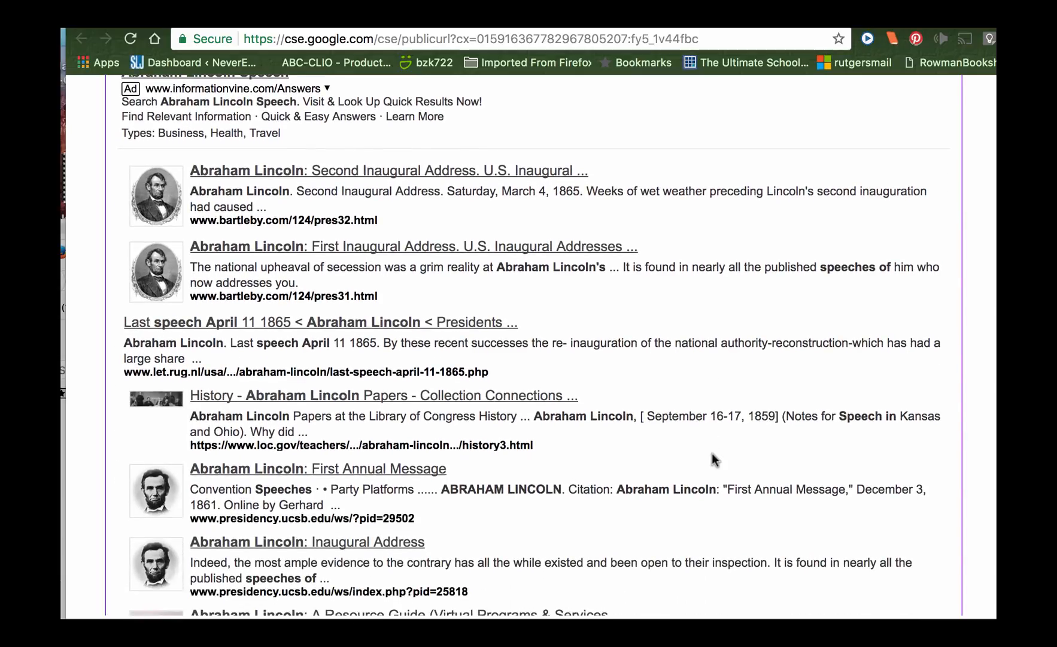
{"action": "scroll", "coordinate": [713, 453], "scroll_direction": "down", "scroll_amount": 10}
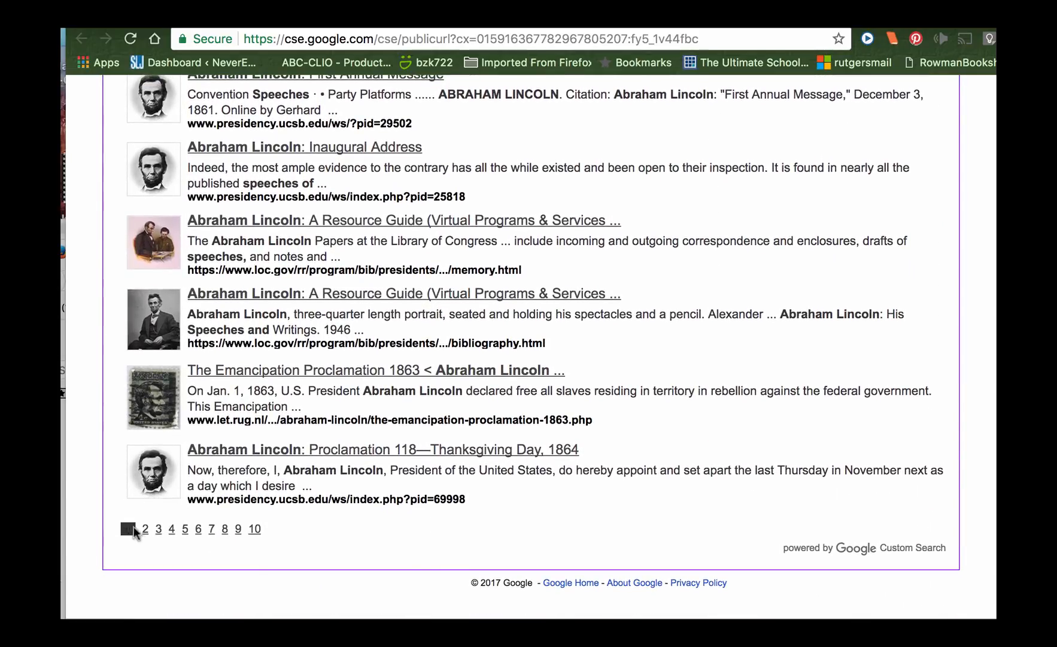
Go to page 2 of the search results and review its entries and source sites
{"action": "left_click", "coordinate": [145, 529]}
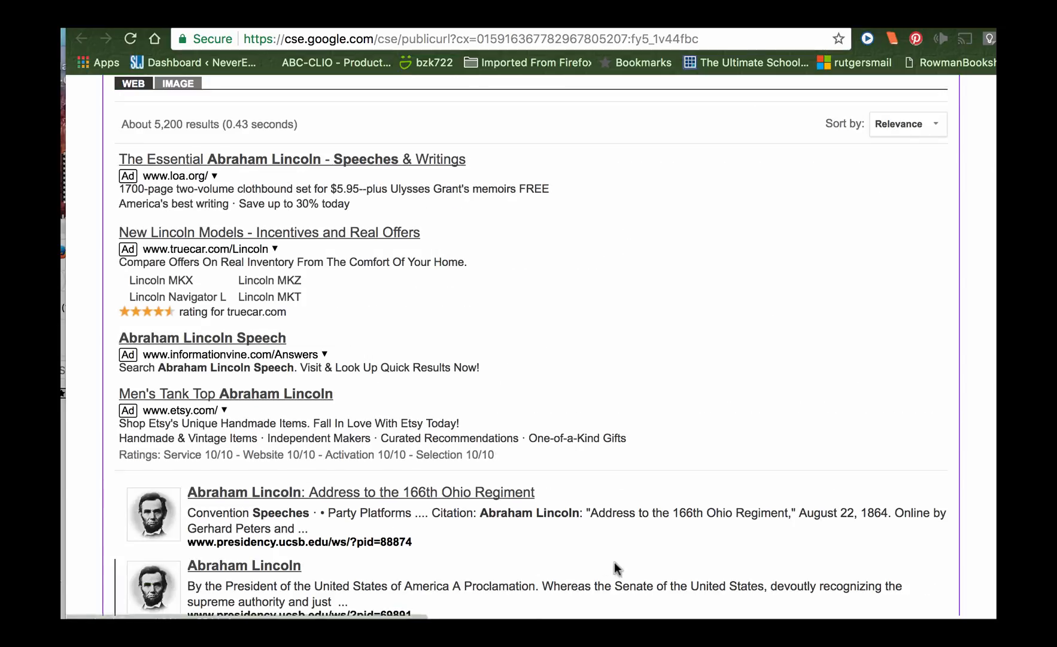
{"action": "scroll", "coordinate": [617, 569], "scroll_direction": "down", "scroll_amount": 5}
{"action": "scroll", "coordinate": [619, 571], "scroll_direction": "down", "scroll_amount": 2}
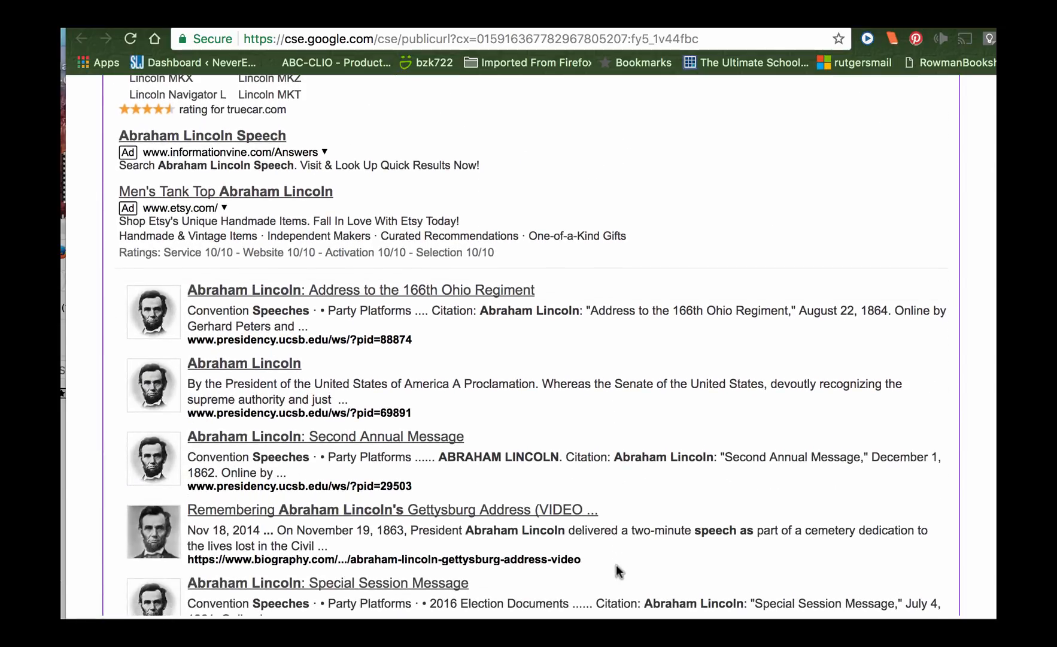
{"action": "scroll", "coordinate": [619, 571], "scroll_direction": "down", "scroll_amount": 3}
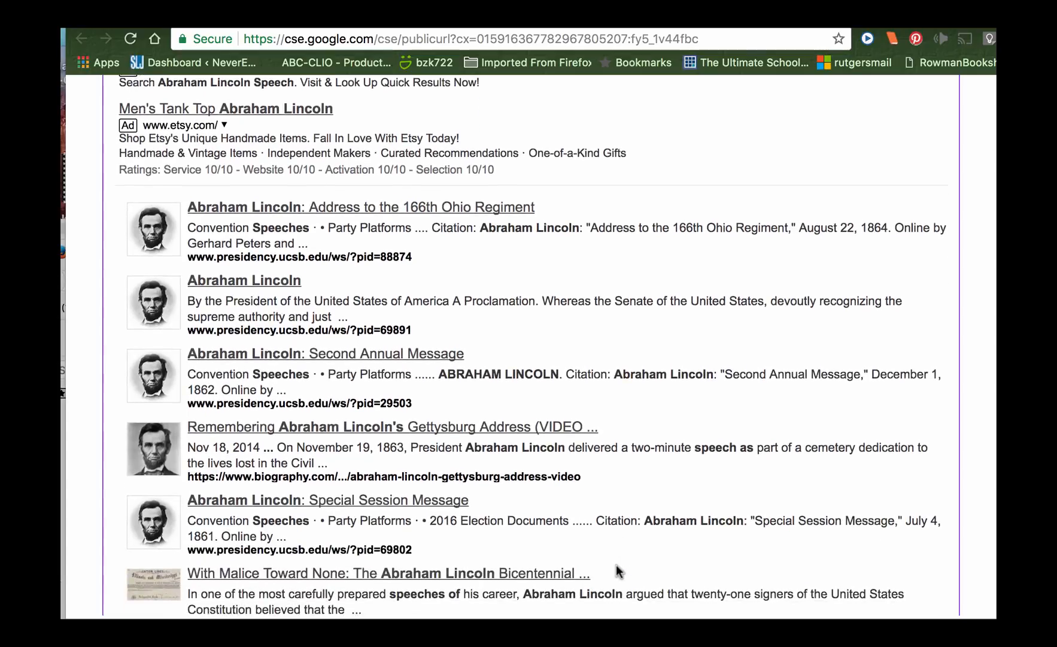
{"action": "scroll", "coordinate": [619, 572], "scroll_direction": "down", "scroll_amount": 10}
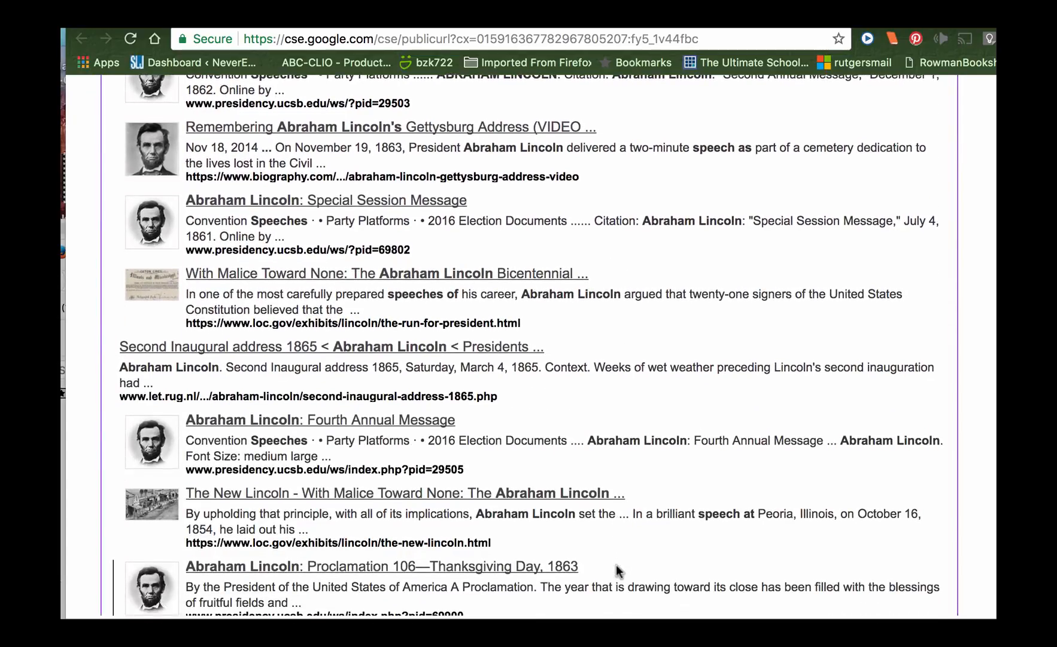
{"action": "scroll", "coordinate": [619, 571], "scroll_direction": "down", "scroll_amount": 4}
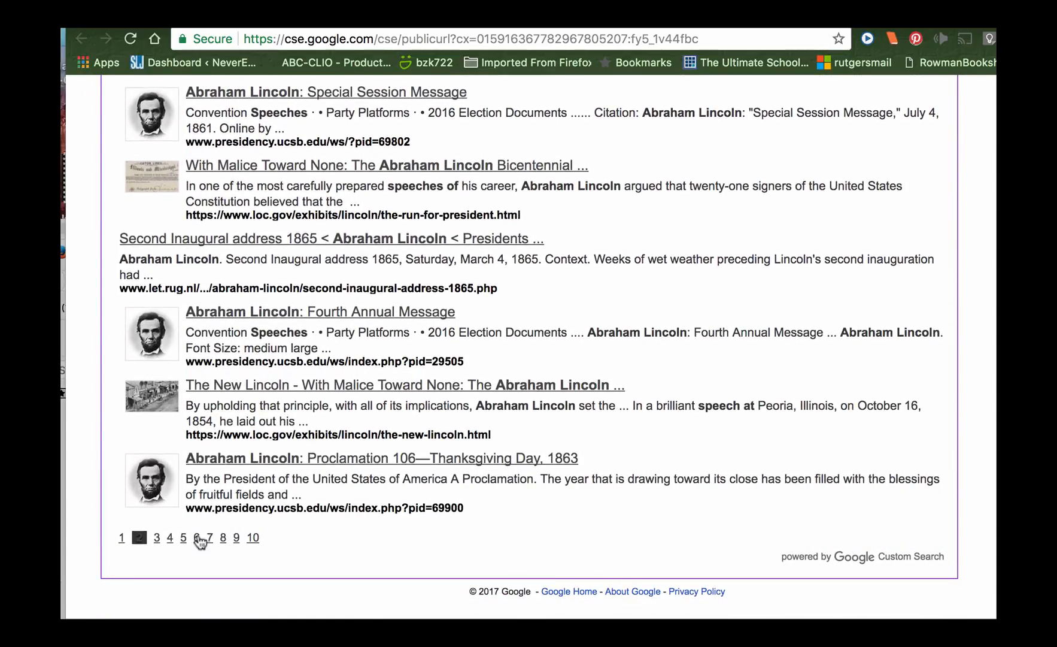
Go to page 3 of the search results and review the listed sources down to the end
{"action": "left_click", "coordinate": [157, 538]}
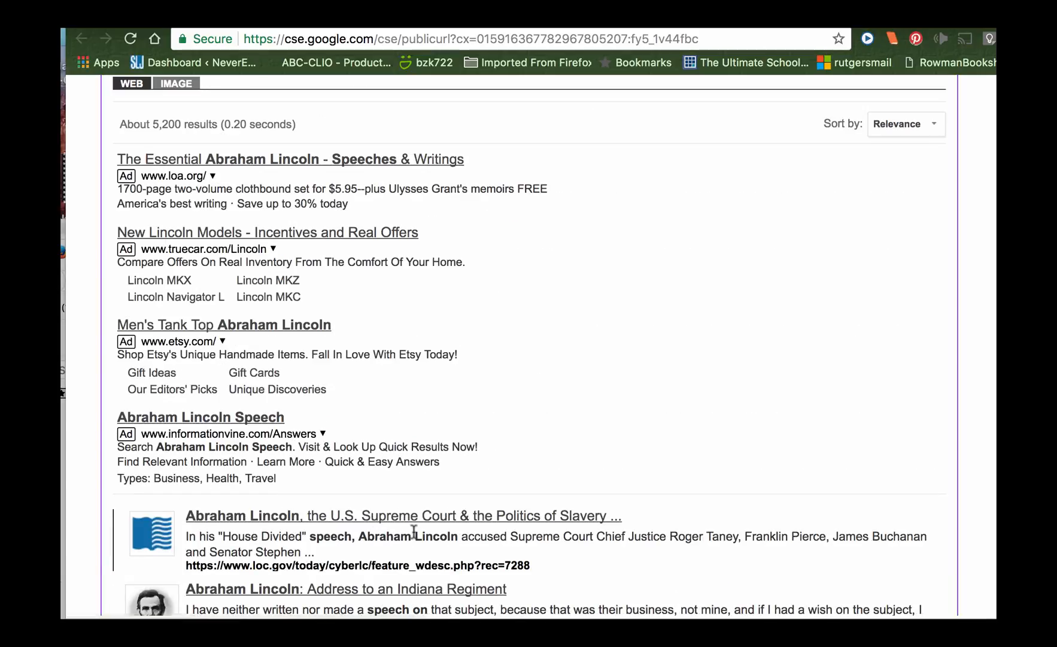
{"action": "scroll", "coordinate": [415, 537], "scroll_direction": "down", "scroll_amount": 4}
{"action": "scroll", "coordinate": [415, 537], "scroll_direction": "down", "scroll_amount": 8}
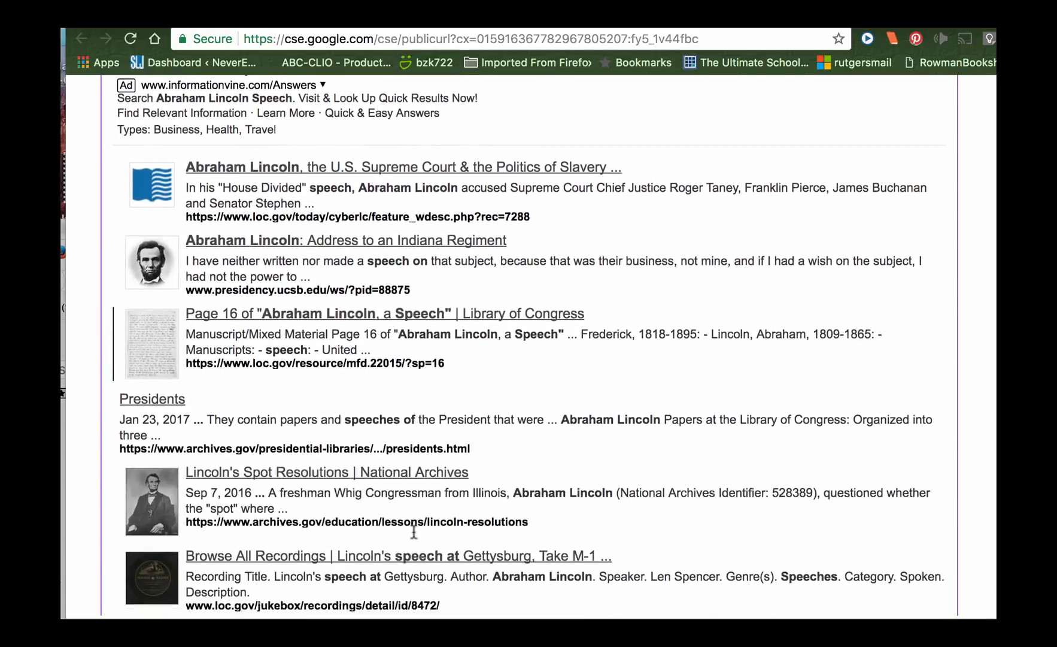
{"action": "scroll", "coordinate": [413, 530], "scroll_direction": "down", "scroll_amount": 6}
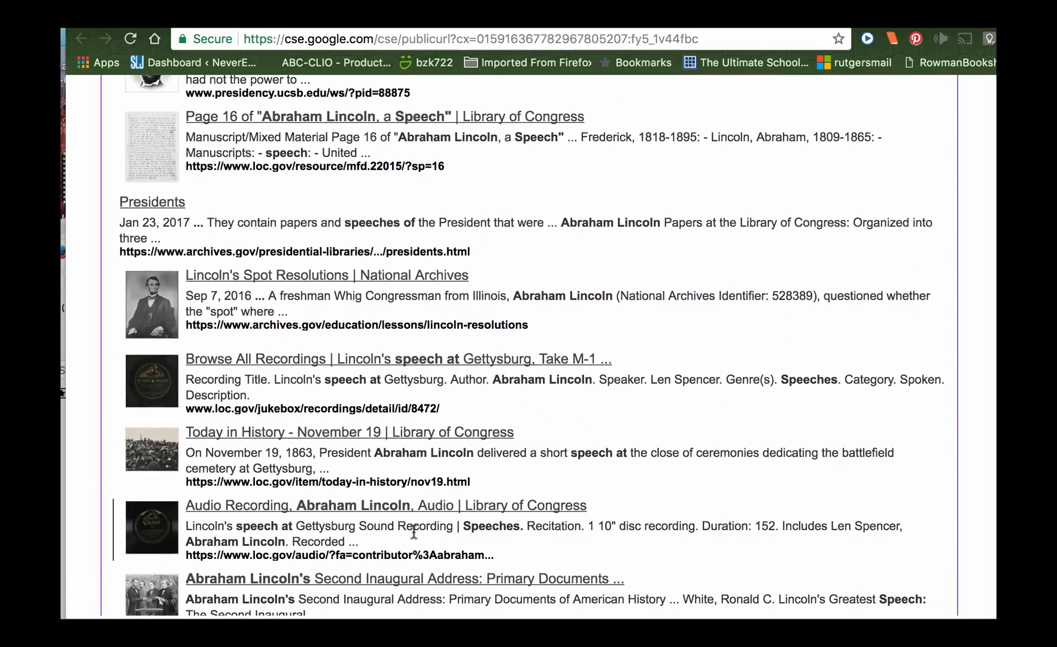
{"action": "scroll", "coordinate": [414, 530], "scroll_direction": "down", "scroll_amount": 4}
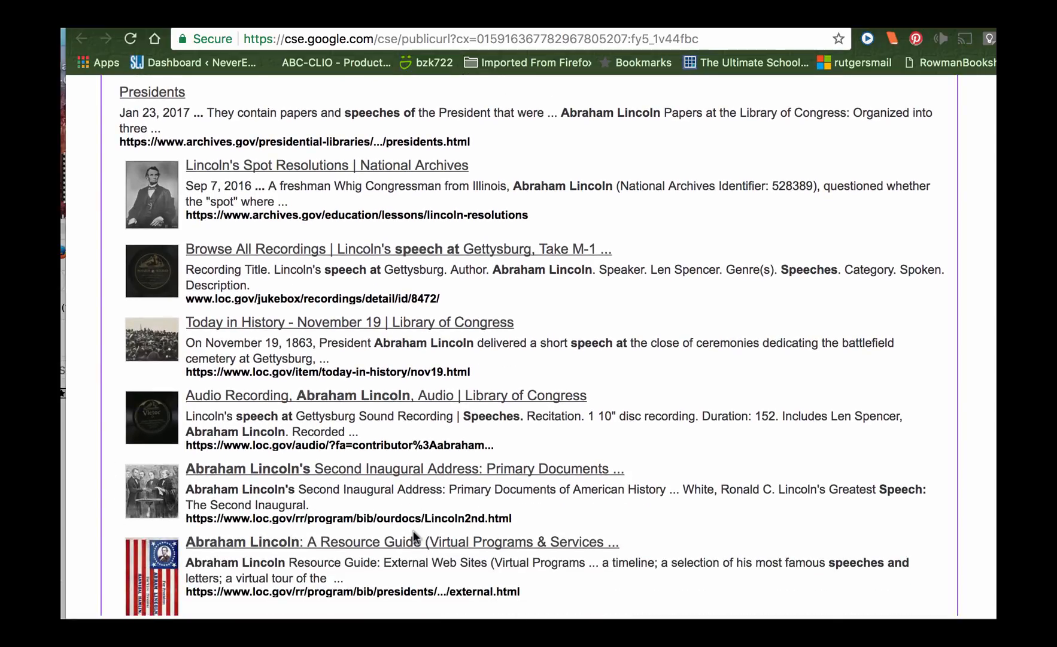
{"action": "scroll", "coordinate": [414, 530], "scroll_direction": "down", "scroll_amount": 4}
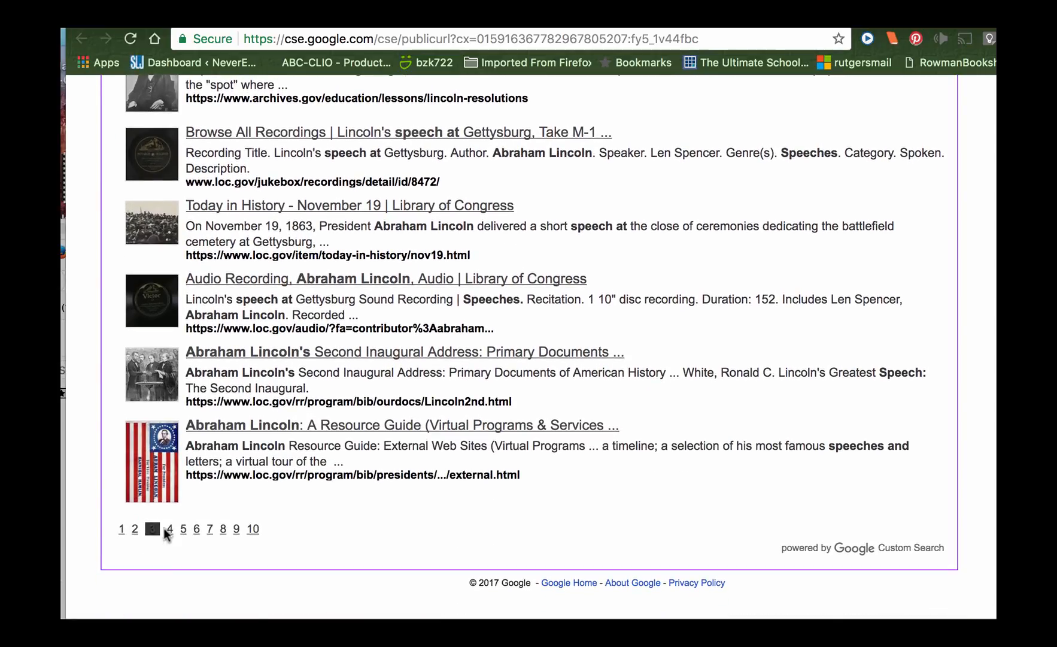
Go to page 4 of the search results, skim its entries and return to the search box
{"action": "left_click", "coordinate": [169, 529]}
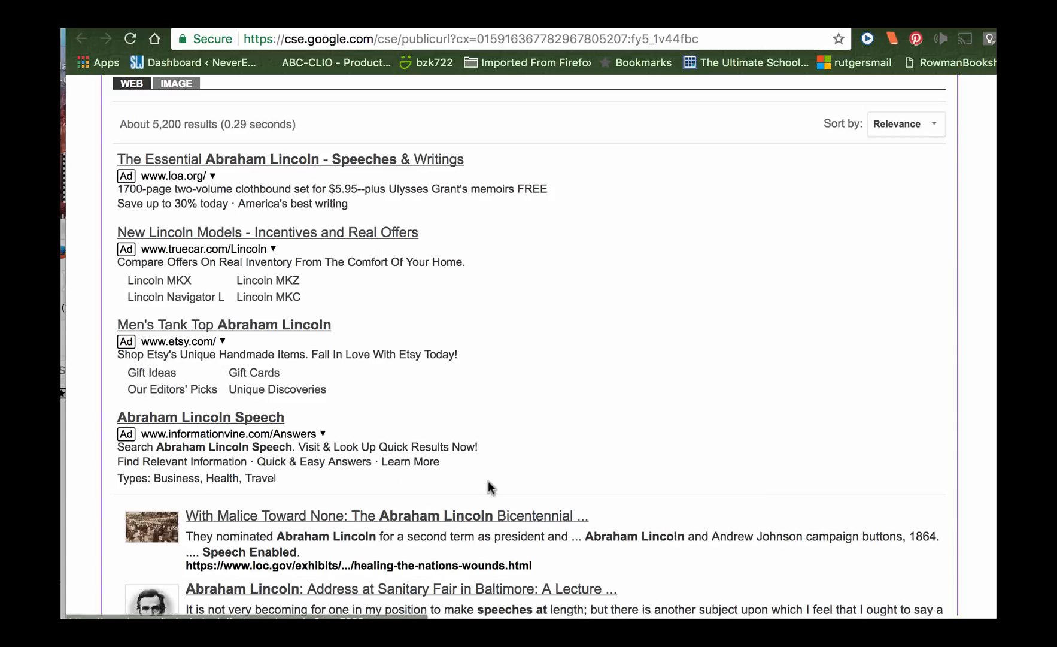
{"action": "scroll", "coordinate": [488, 488], "scroll_direction": "down", "scroll_amount": 2}
{"action": "scroll", "coordinate": [488, 488], "scroll_direction": "down", "scroll_amount": 10}
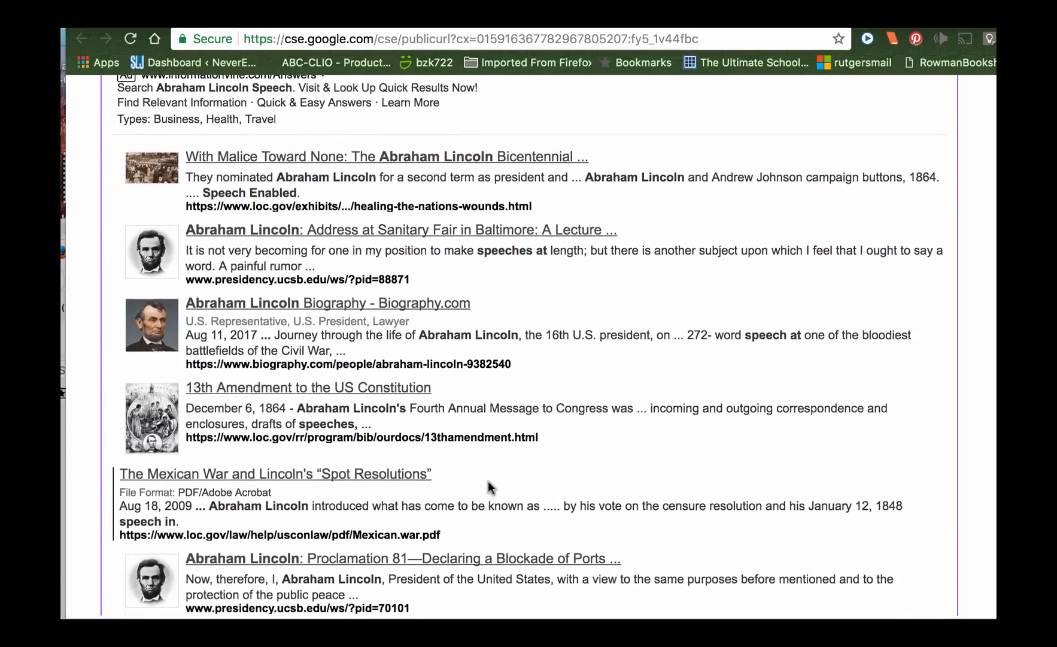
{"action": "scroll", "coordinate": [489, 487], "scroll_direction": "down", "scroll_amount": 3}
{"action": "scroll", "coordinate": [489, 487], "scroll_direction": "up", "scroll_amount": 15}
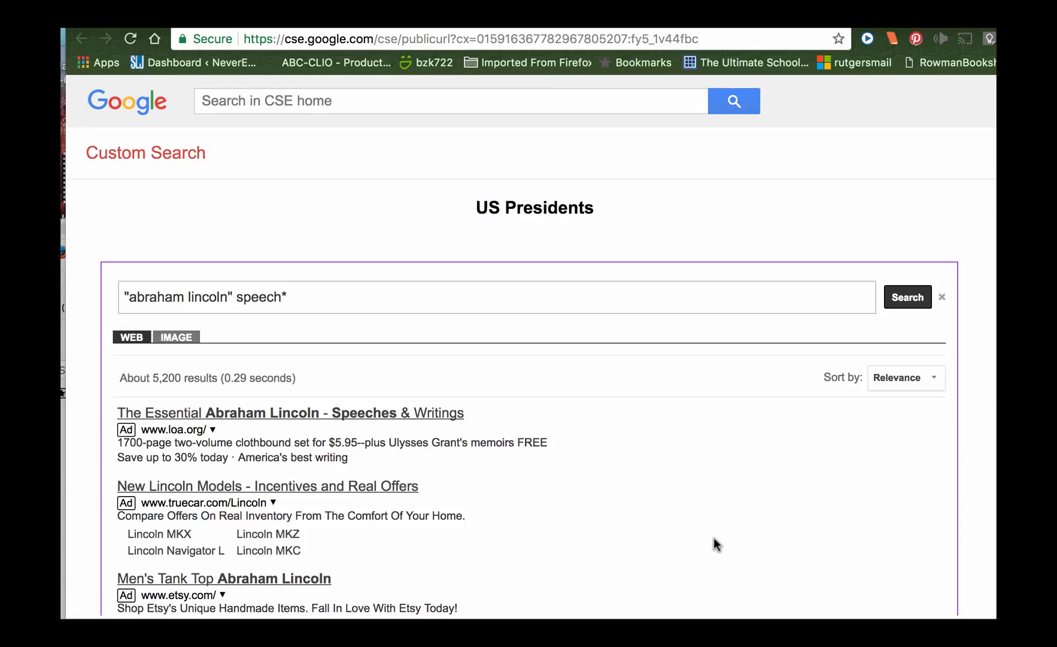
Sort the web results by date and look through the reordered list
{"action": "left_click", "coordinate": [902, 388]}
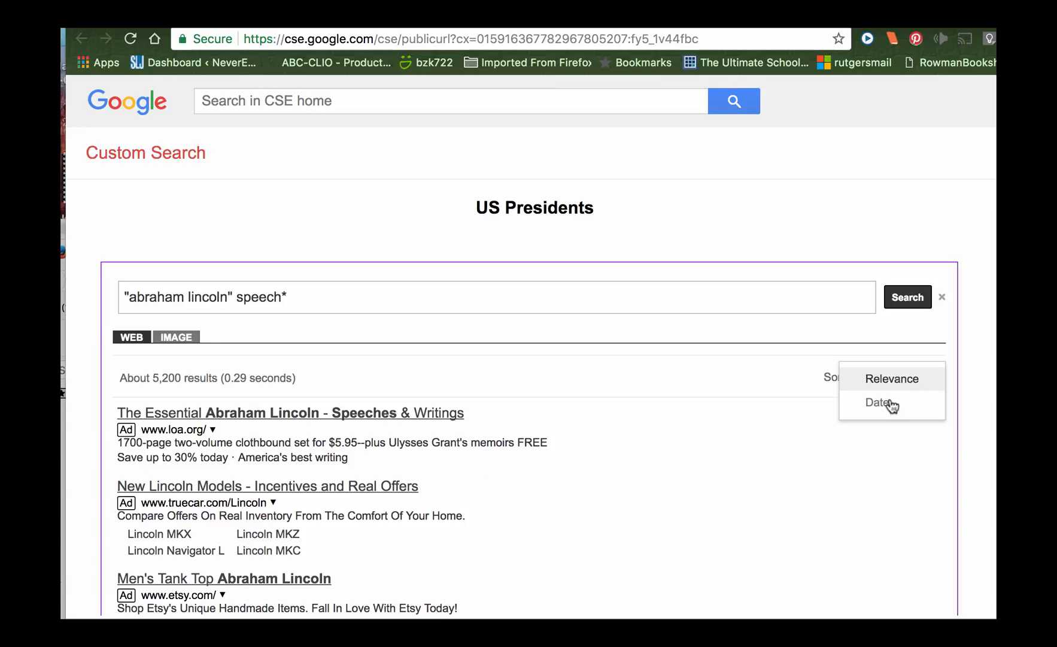
{"action": "left_click", "coordinate": [890, 404]}
{"action": "scroll", "coordinate": [807, 472], "scroll_direction": "down", "scroll_amount": 10}
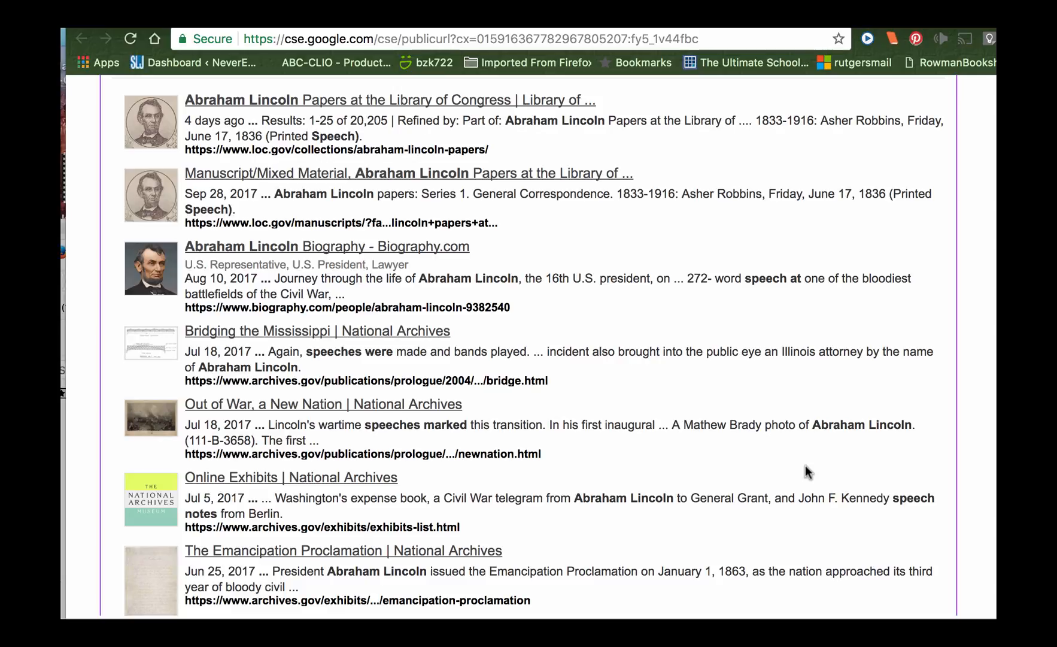
{"action": "scroll", "coordinate": [807, 472], "scroll_direction": "up", "scroll_amount": 1}
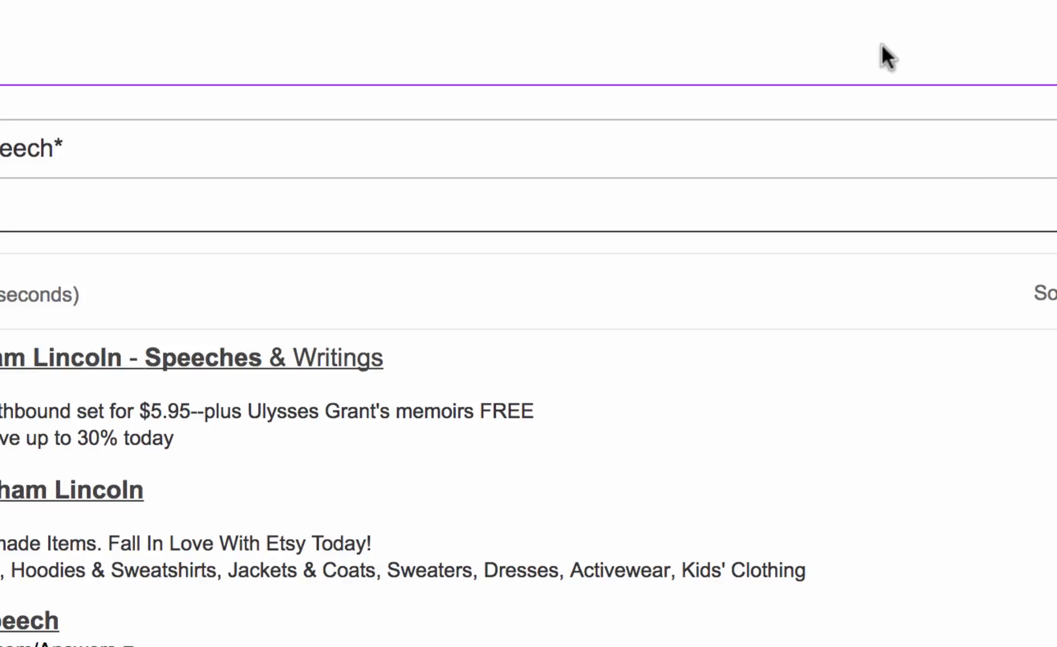
{"action": "scroll", "coordinate": [798, 496], "scroll_direction": "down", "scroll_amount": 15}
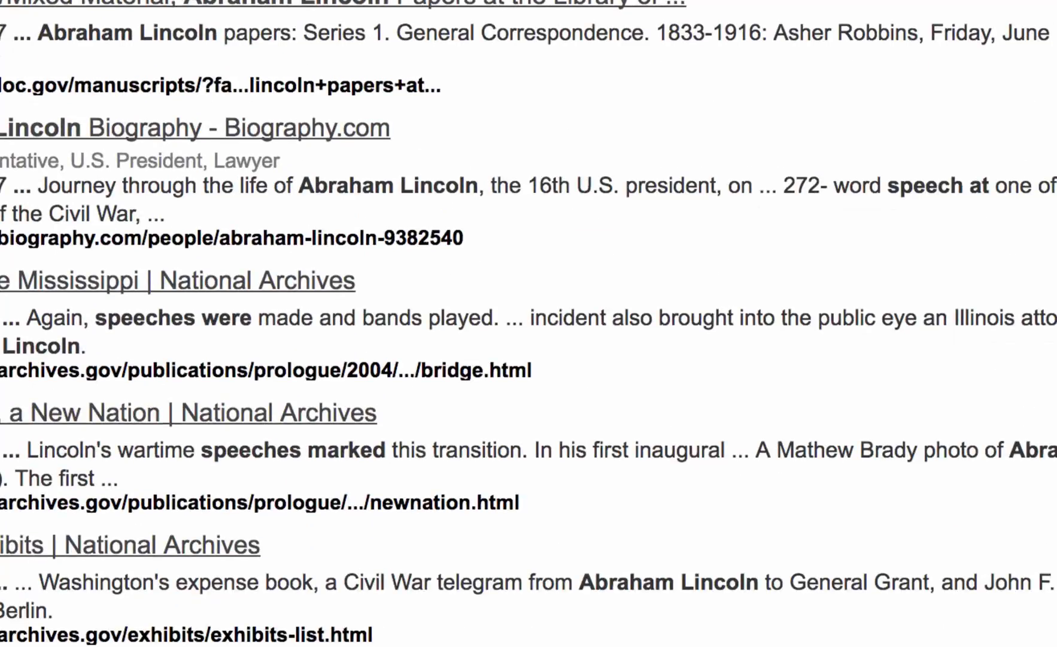
Switch the search to image results and look through the thumbnails
{"action": "scroll", "coordinate": [384, 72], "scroll_direction": "up", "scroll_amount": 15}
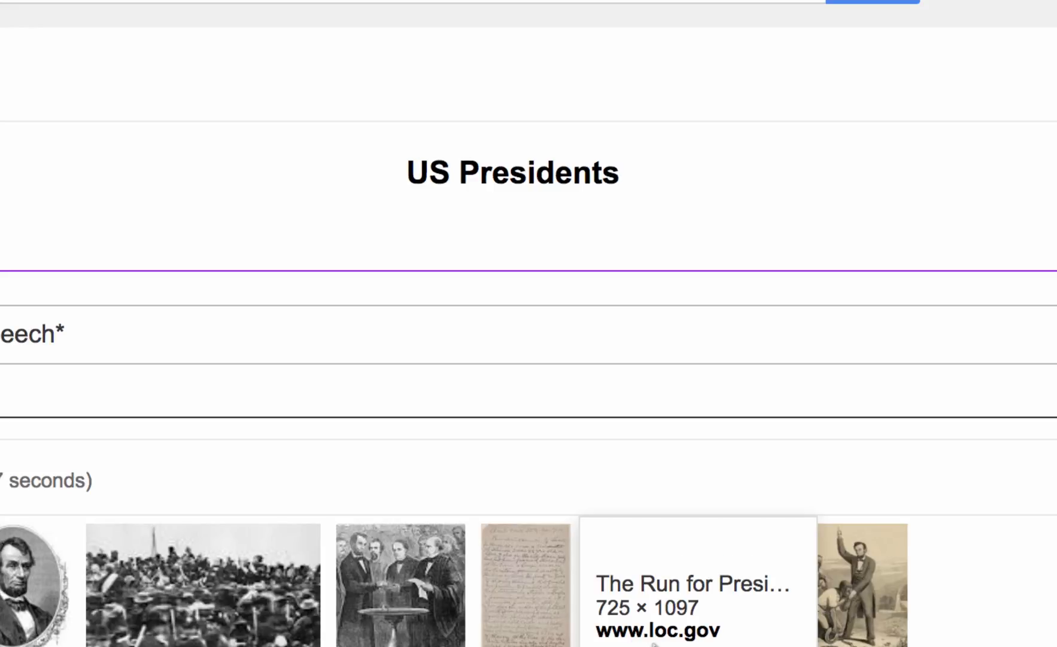
{"action": "scroll", "coordinate": [654, 644], "scroll_direction": "down", "scroll_amount": 4}
{"action": "scroll", "coordinate": [654, 644], "scroll_direction": "up", "scroll_amount": 1}
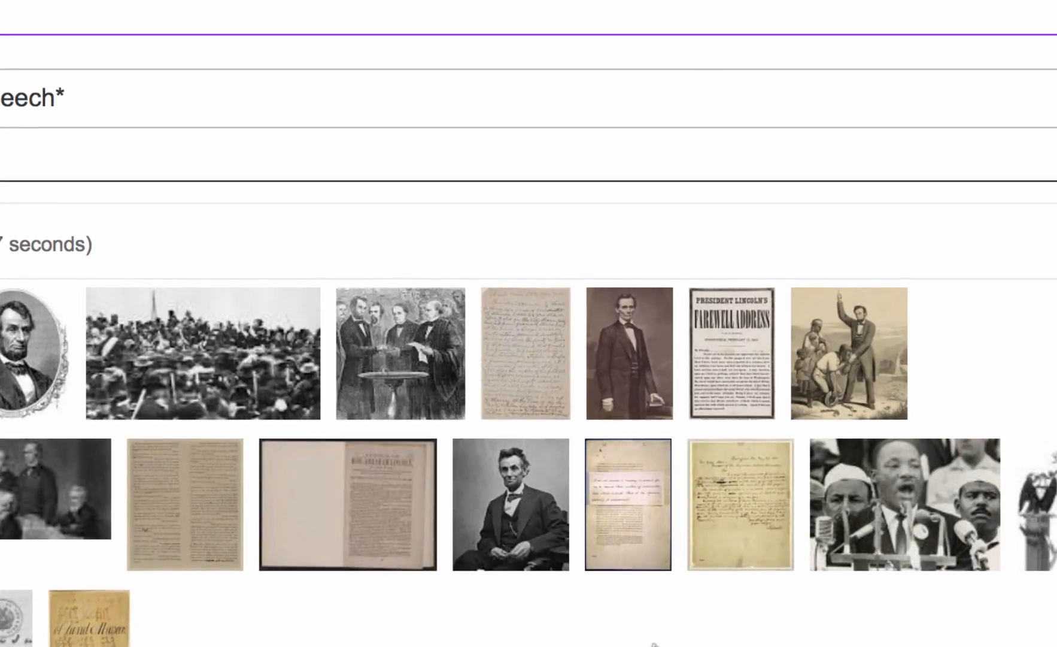